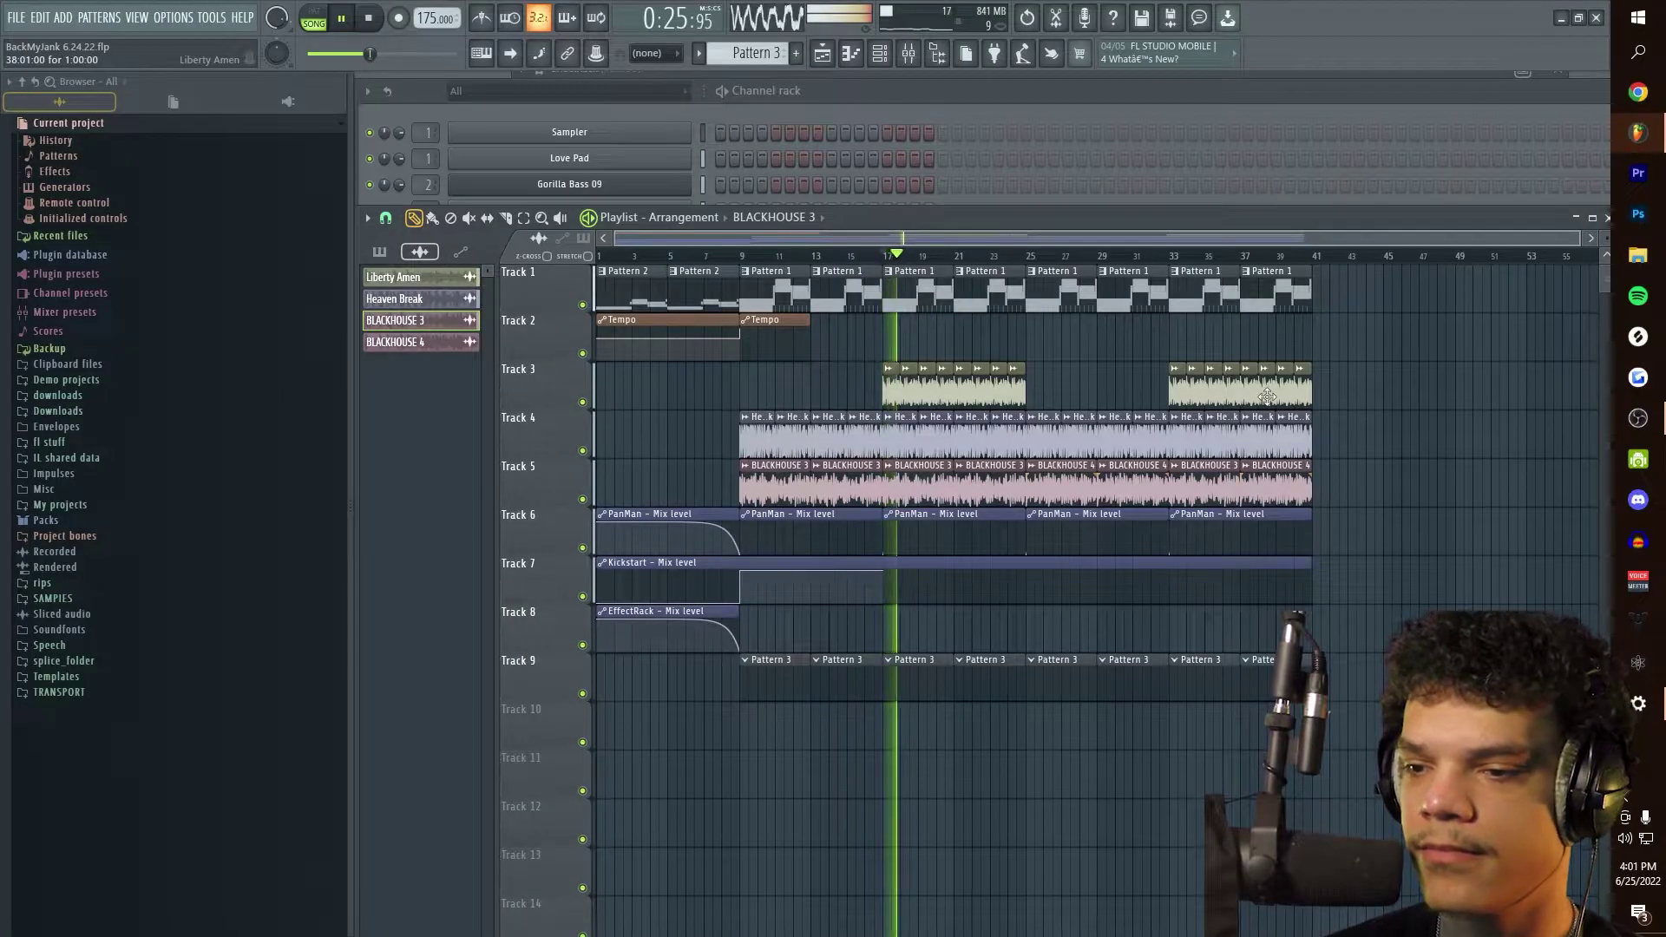
# Mute, then unmute Track 7's Kickstart automation, and play the arrangement to compare
pyautogui.click(582, 596)
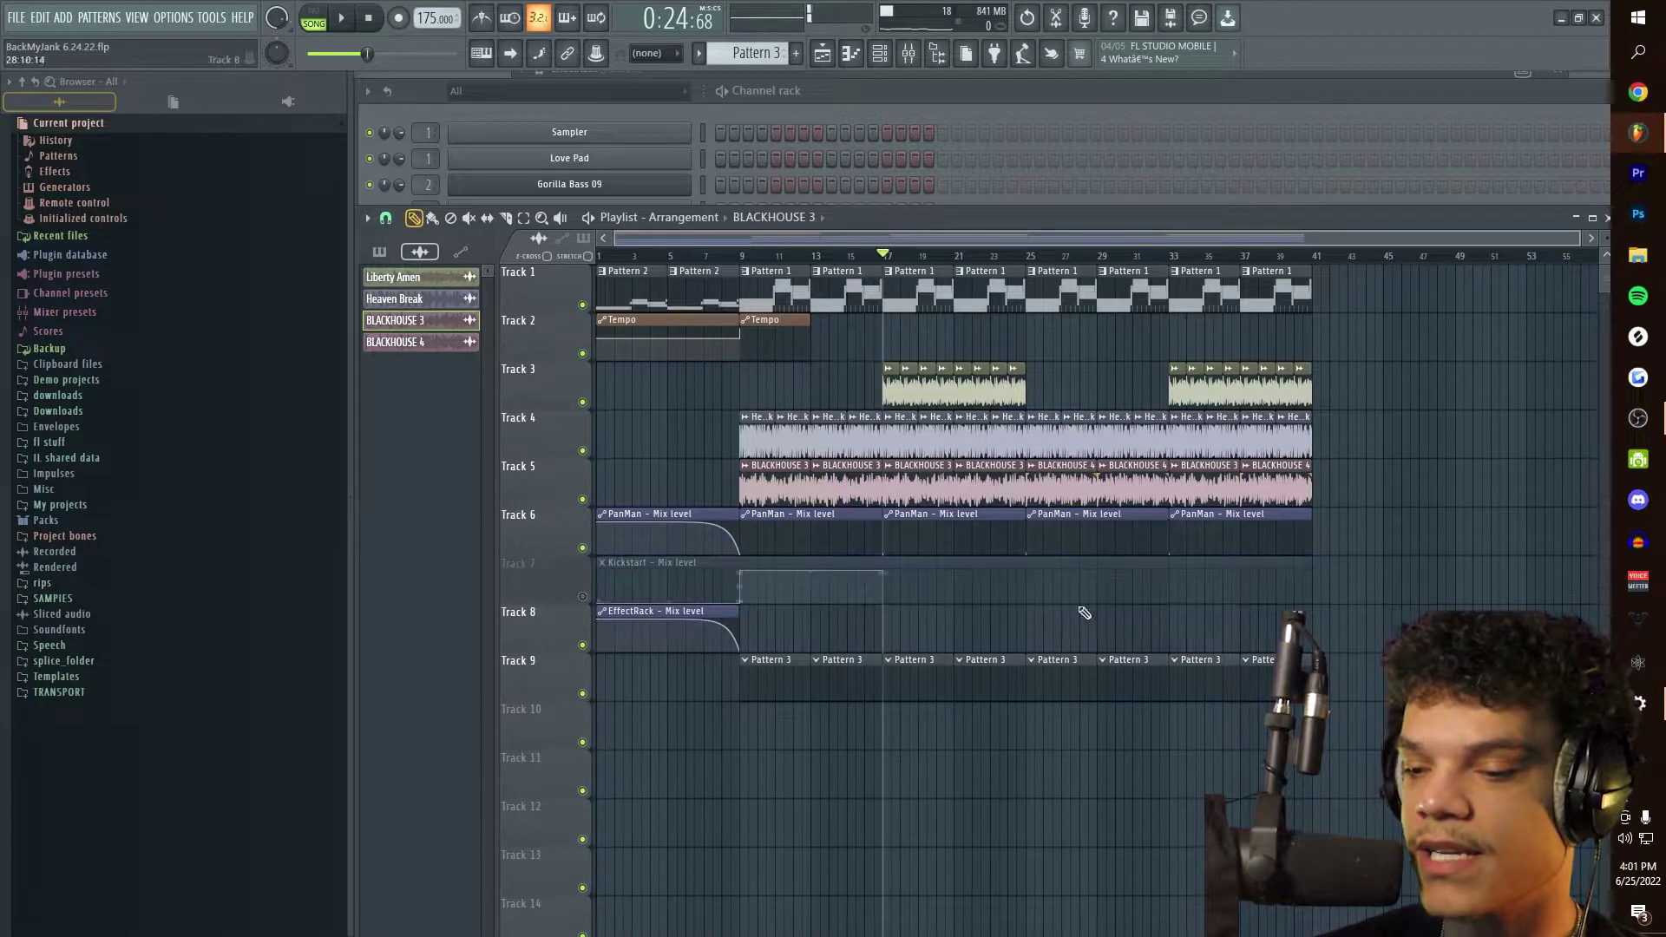
pyautogui.click(583, 596)
pyautogui.press('space')
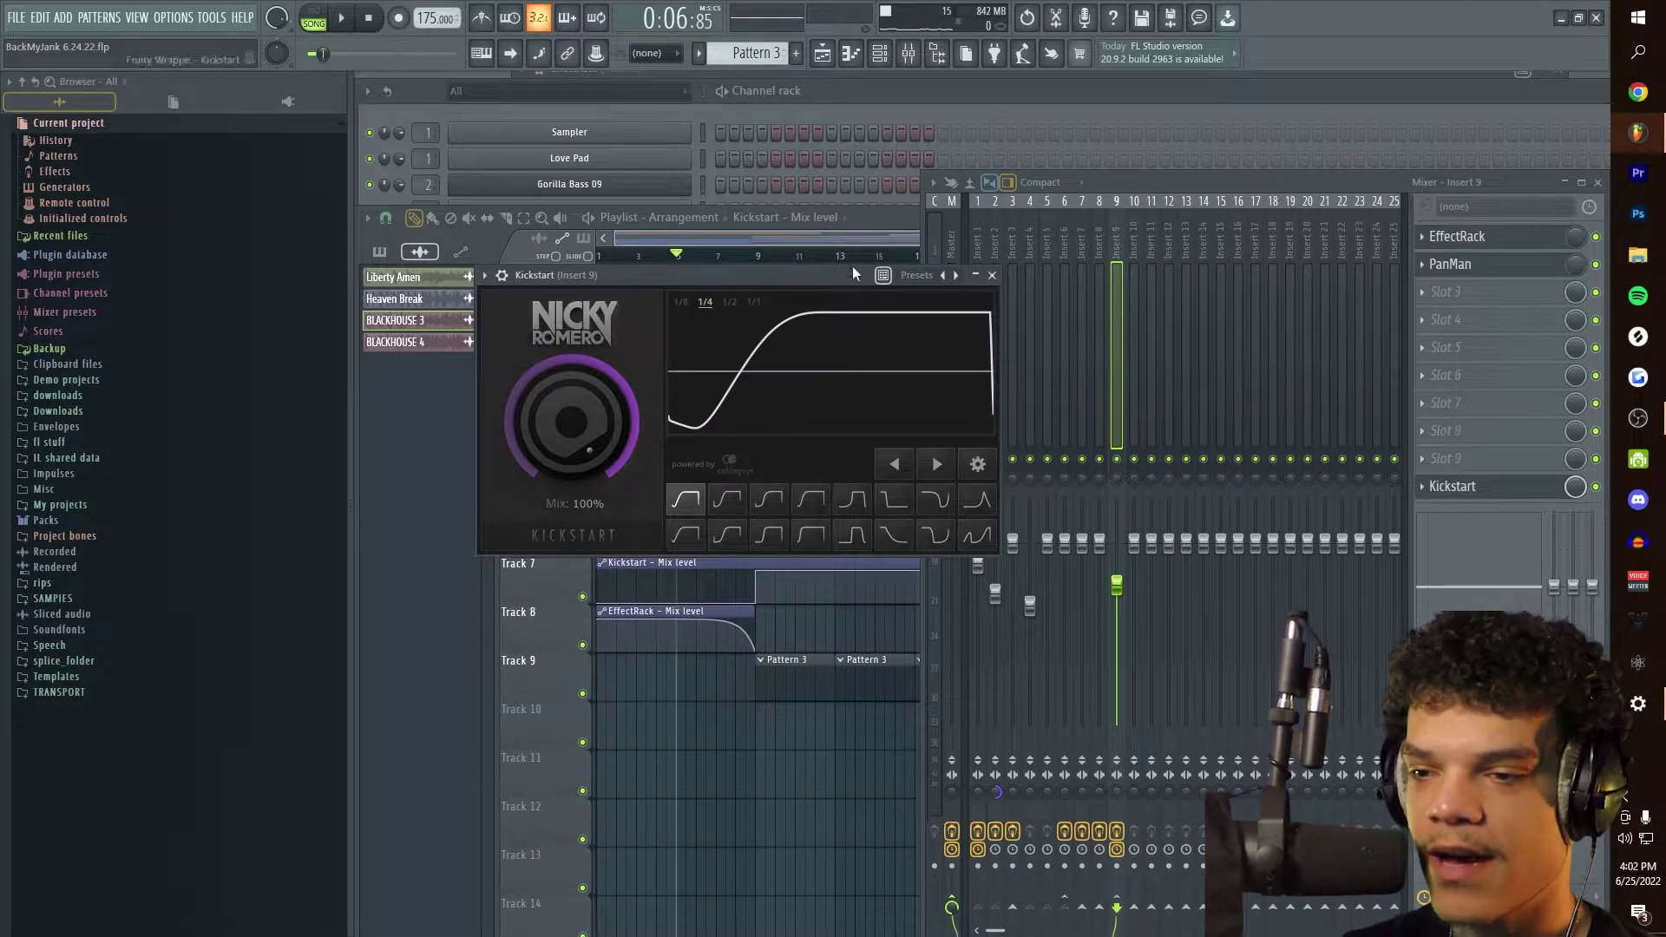
# Try Kickstart curve lengths 1/1 and 1/8, then settle on 1/4
pyautogui.moveTo(1001, 268); pyautogui.dragTo(1007, 264)
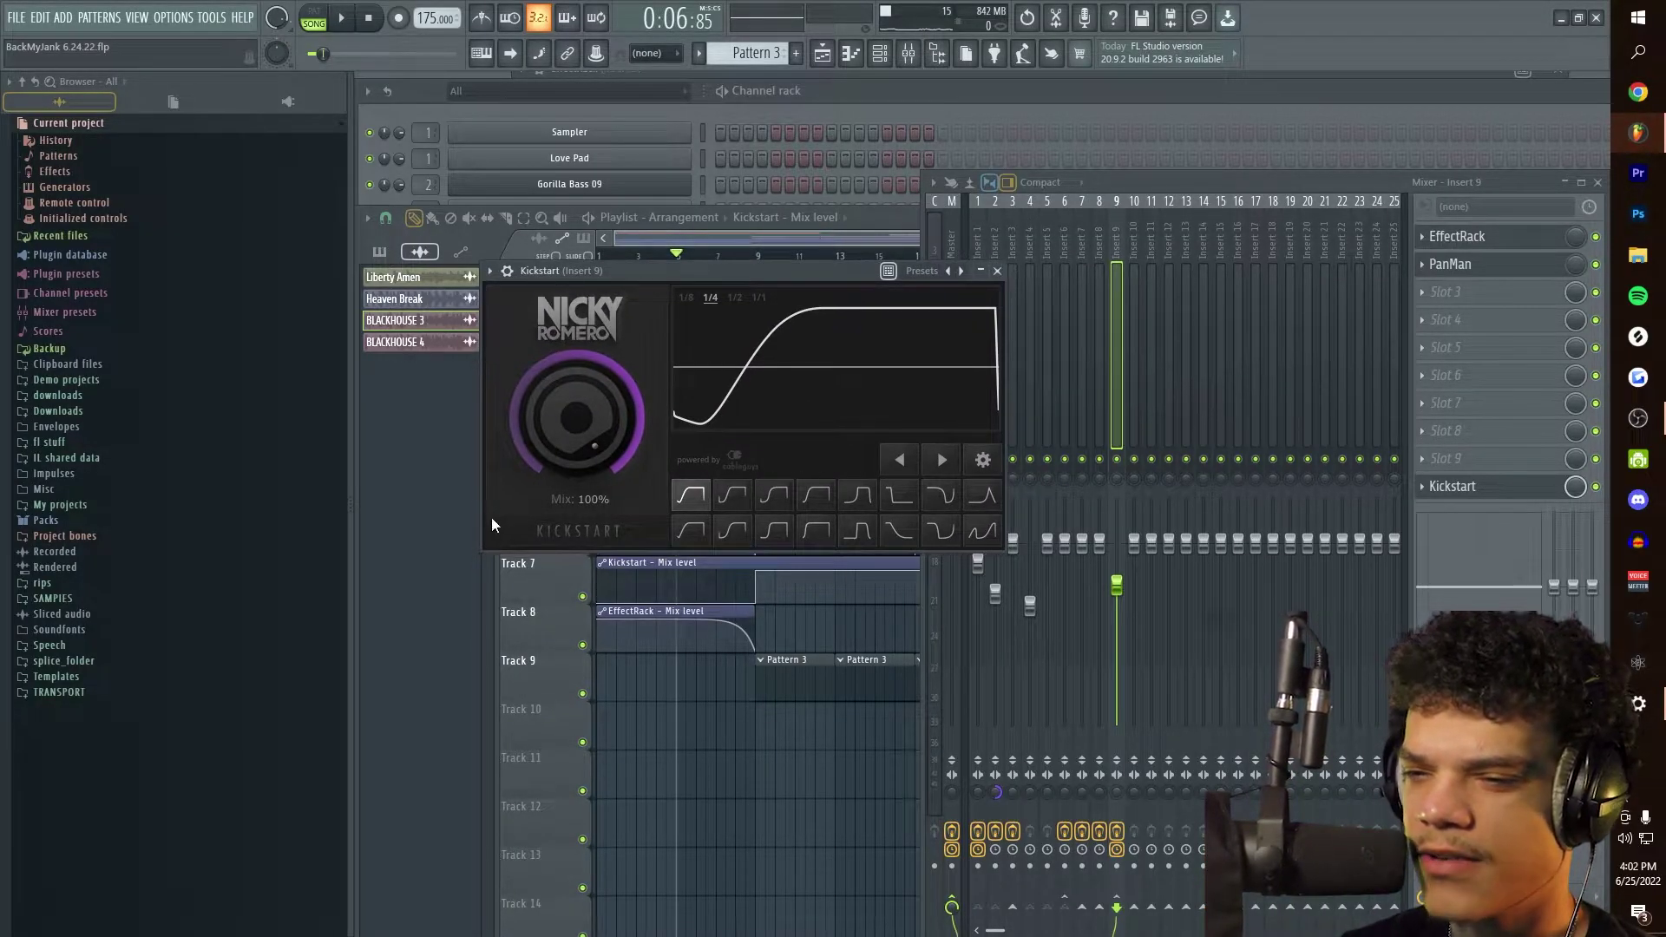
pyautogui.moveTo(640, 298); pyautogui.dragTo(525, 226)
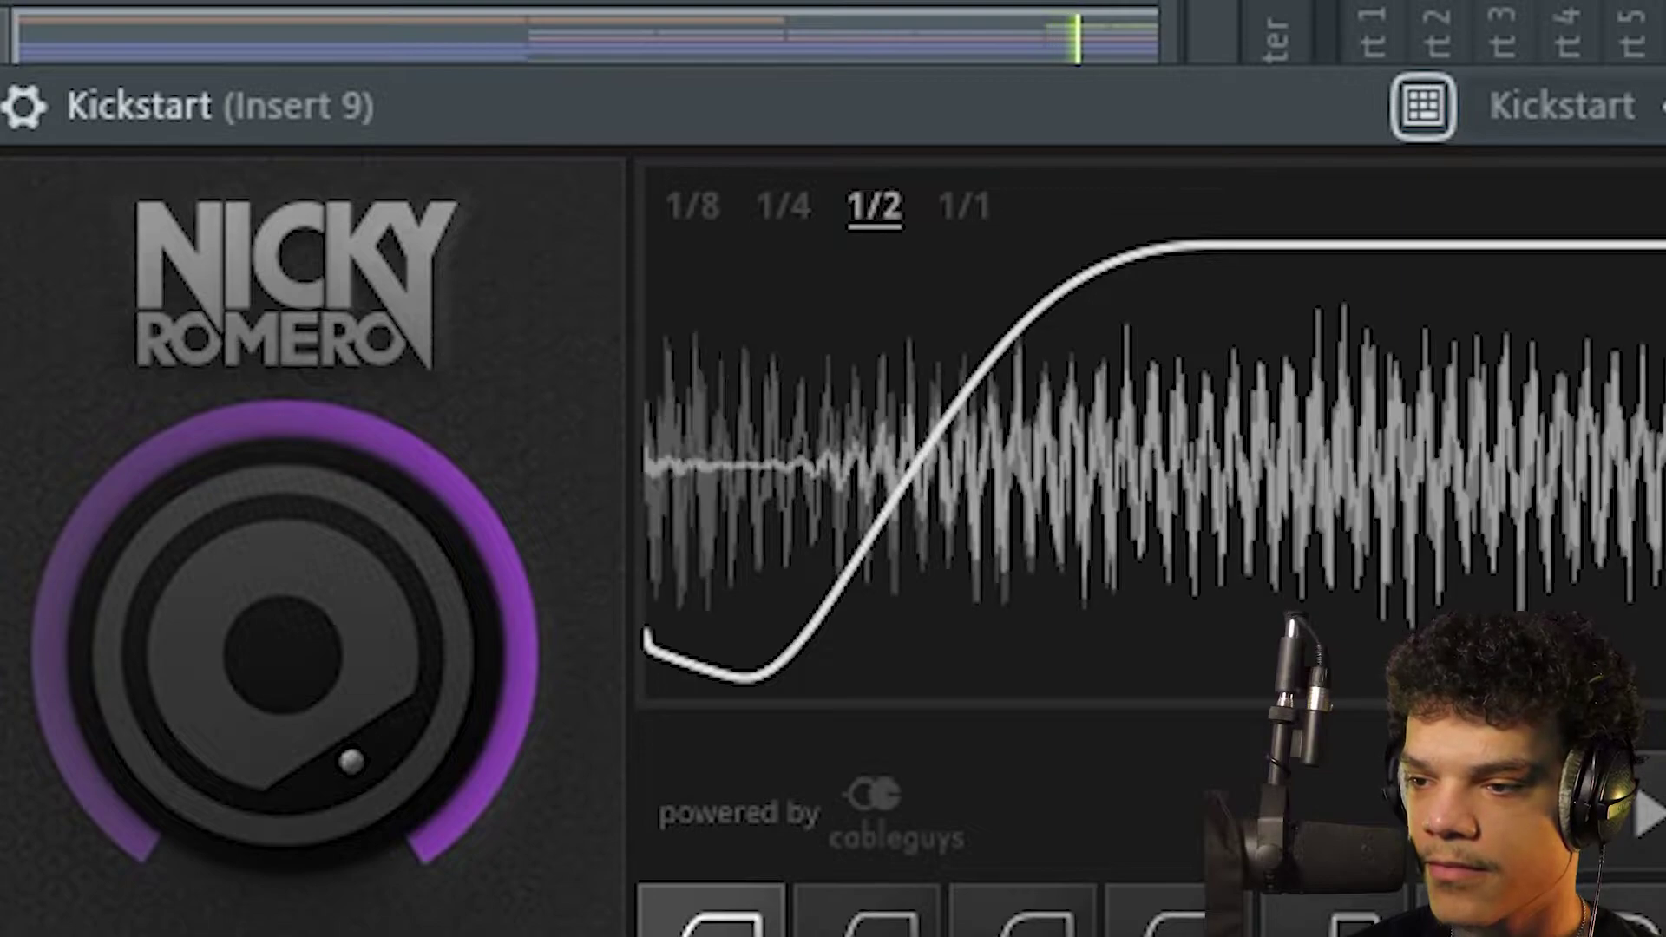
pyautogui.press('F9')
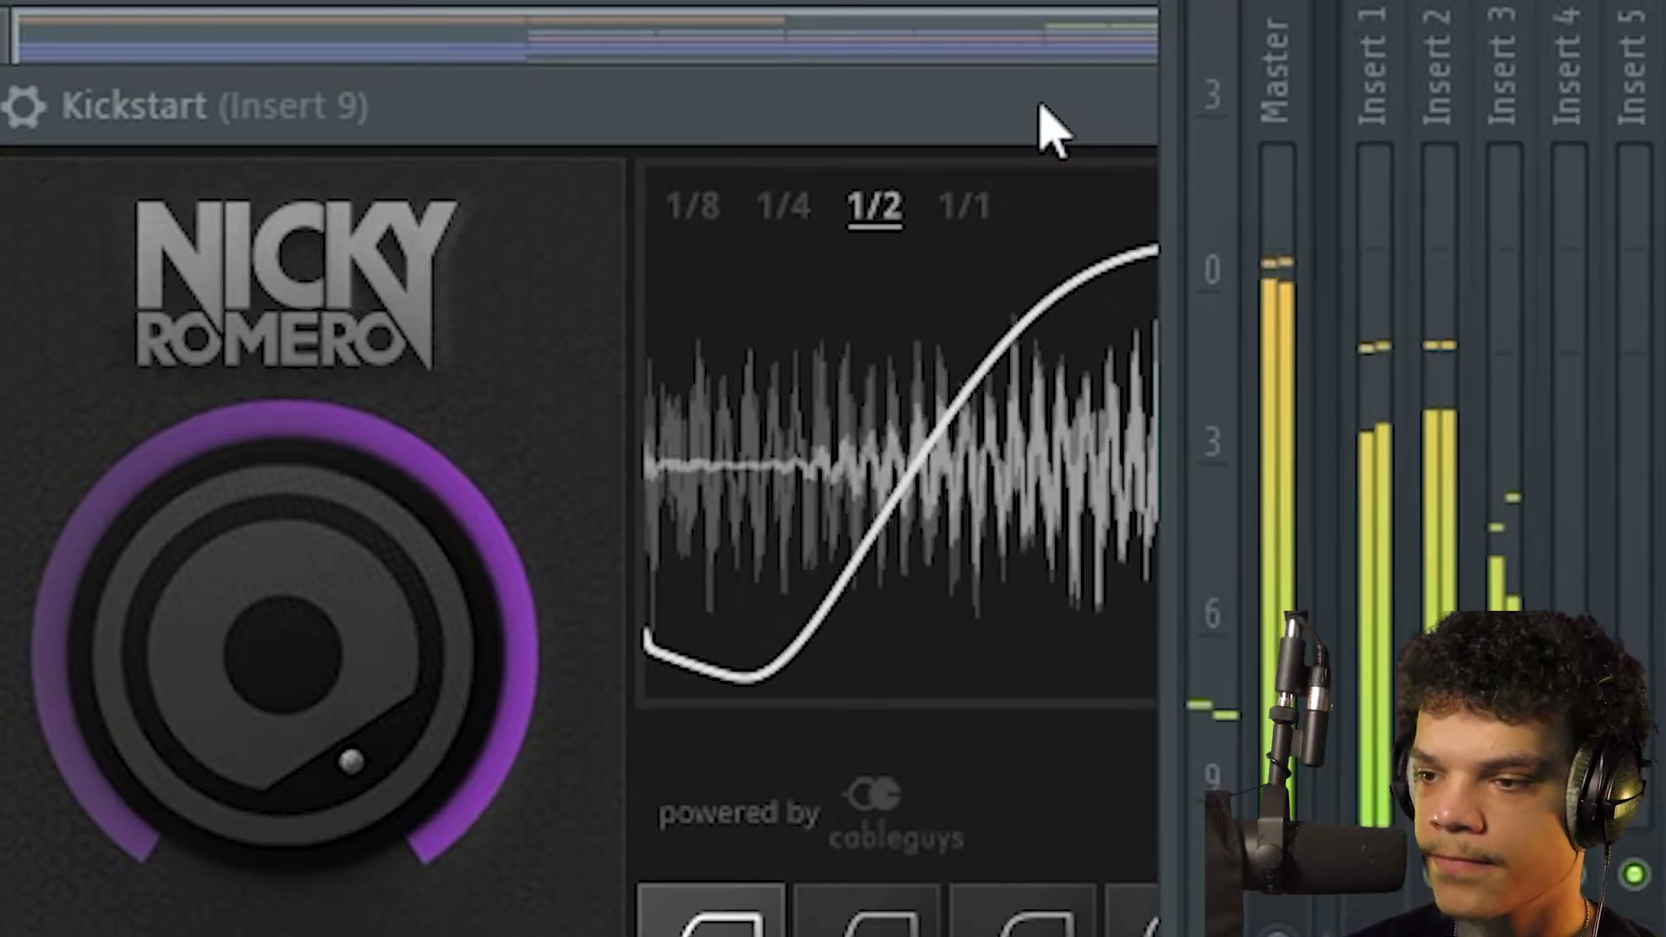
pyautogui.click(964, 212)
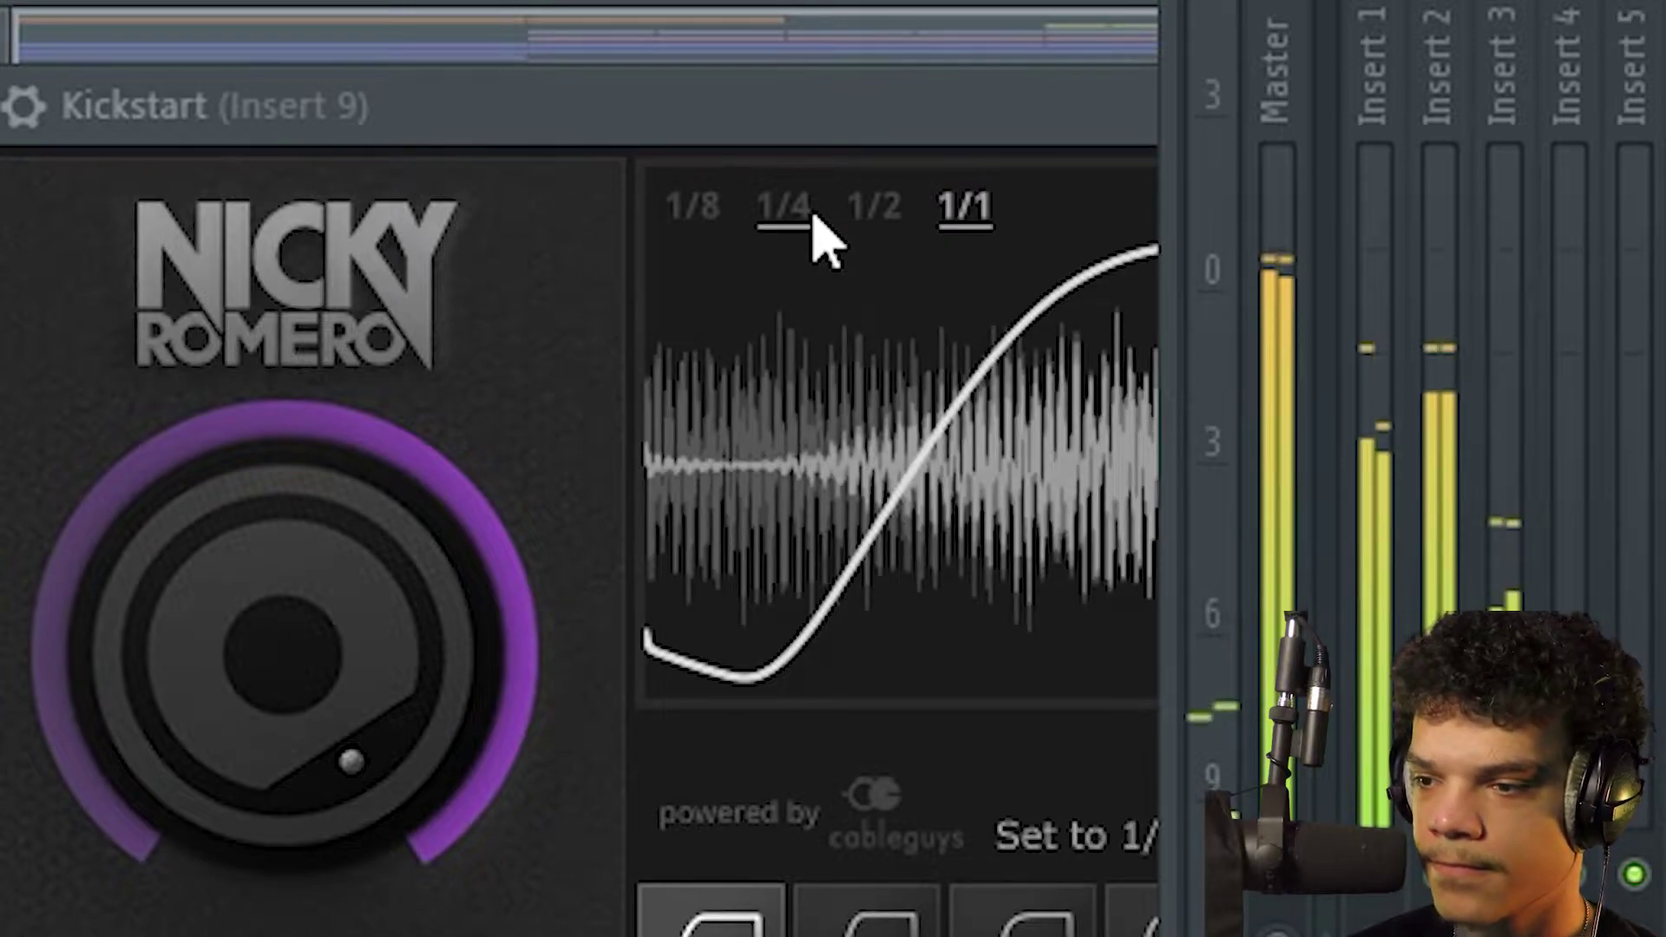
pyautogui.click(690, 212)
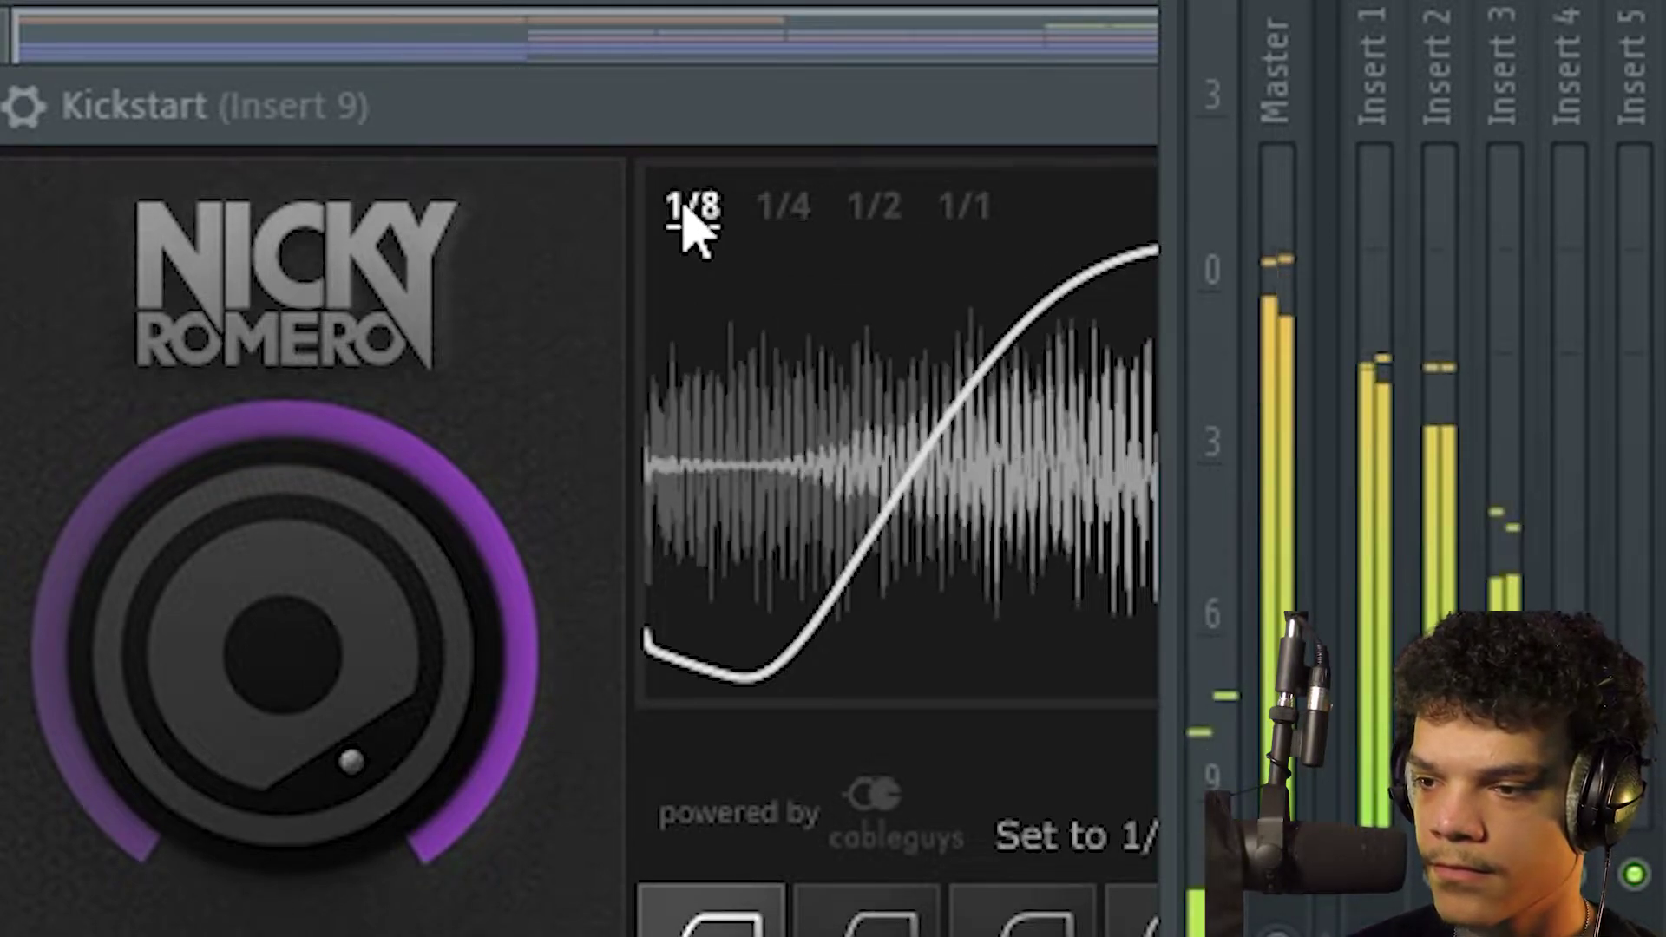
pyautogui.click(785, 210)
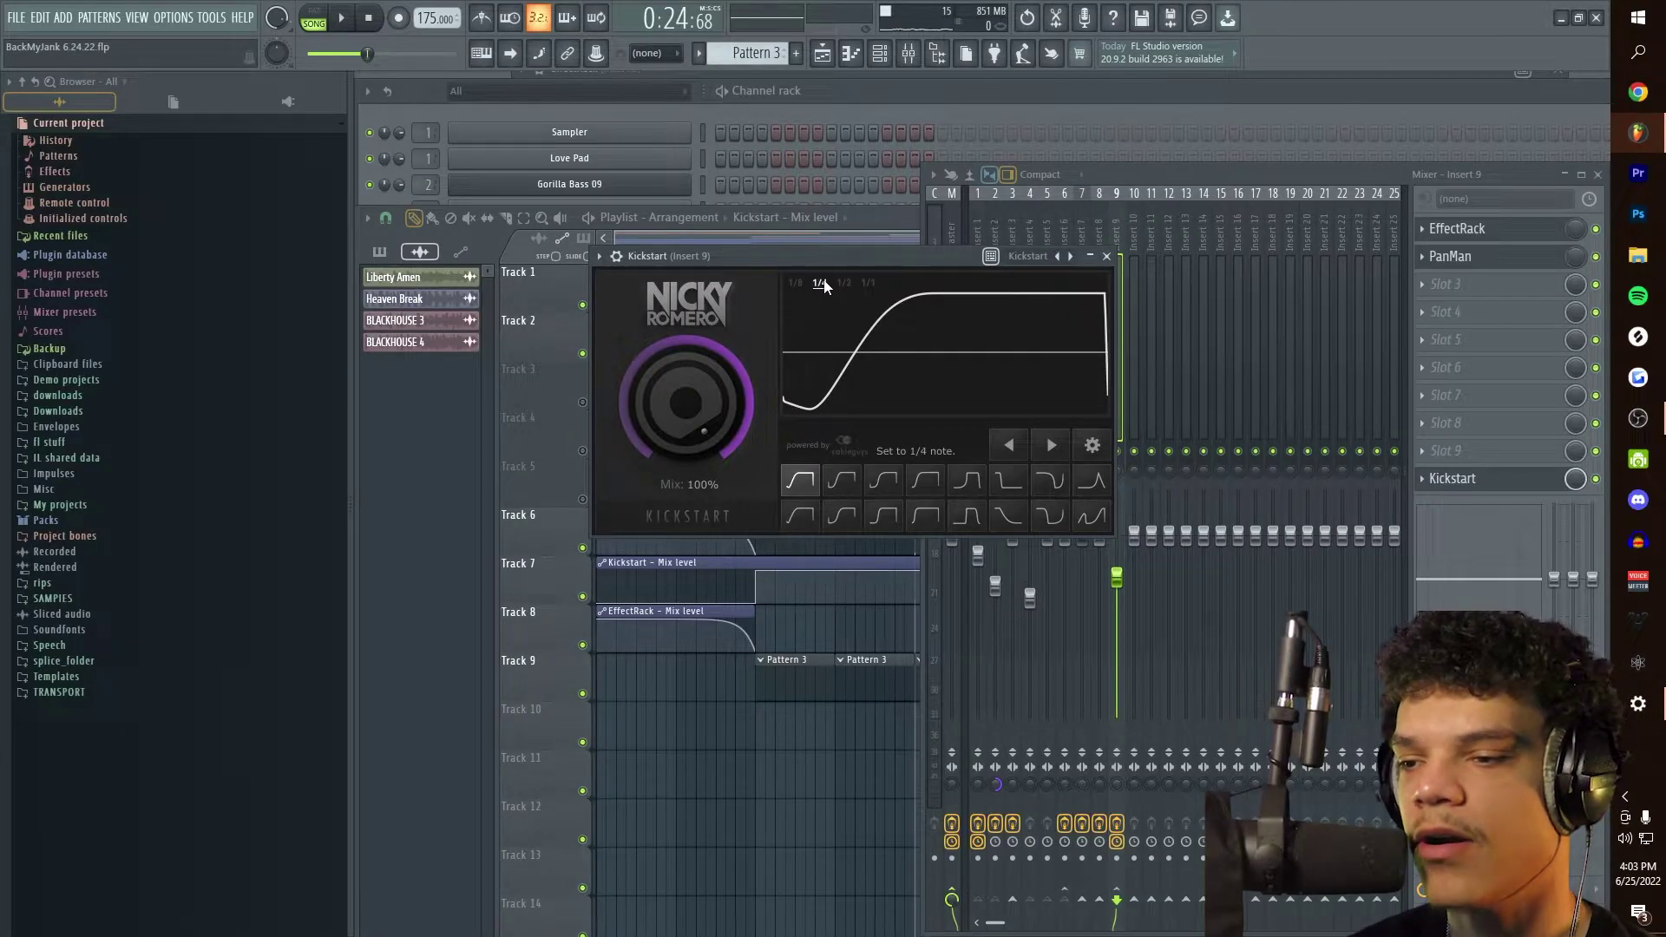
# Keep Kickstart's mix at 100% and load Fruity Peak Controller into mixer Insert 7
pyautogui.moveTo(684, 378)
pyautogui.mouseDown()
pyautogui.moveTo(685, 434)
pyautogui.moveTo(684, 378)
pyautogui.mouseUp()
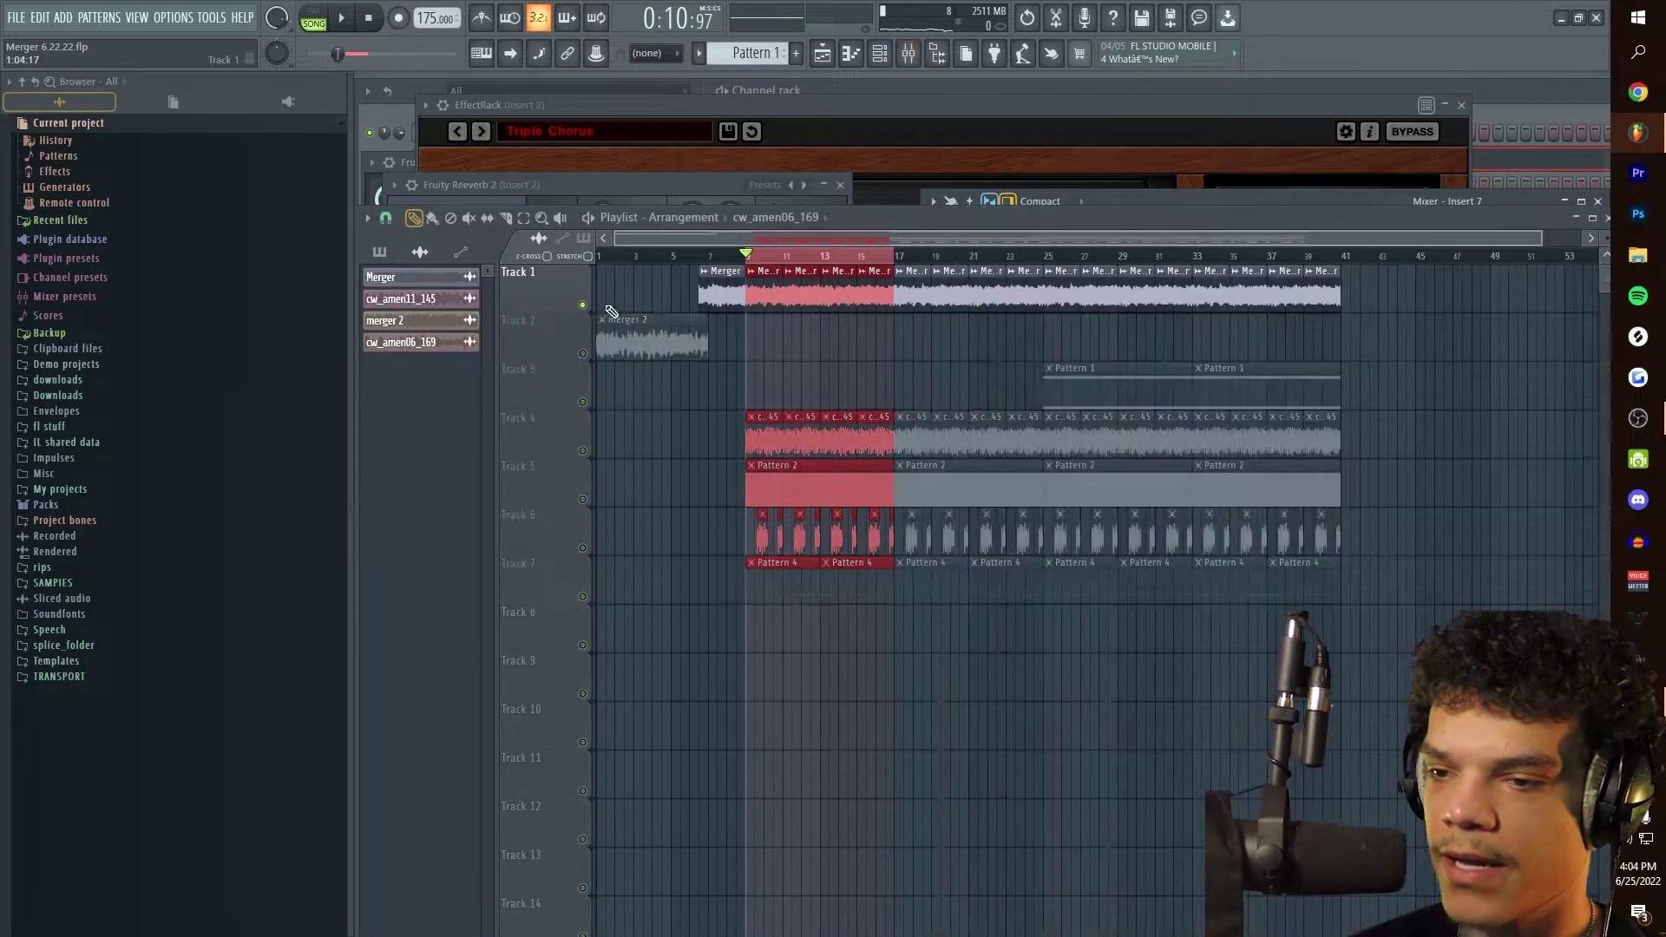
pyautogui.press('space')
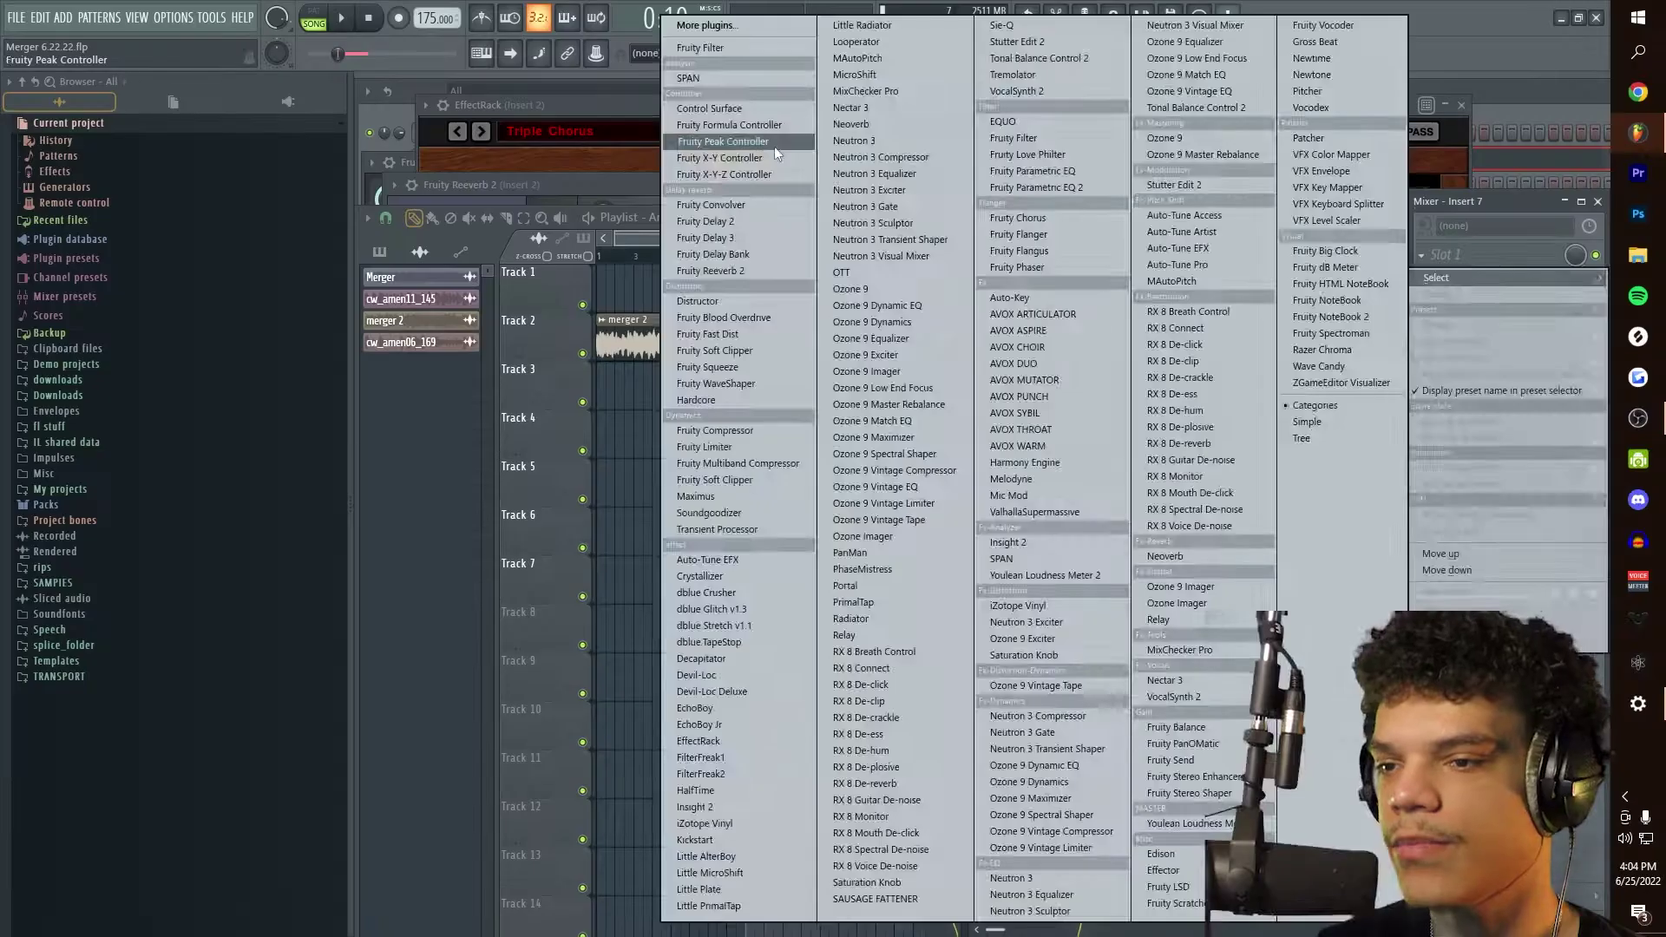
pyautogui.click(632, 457)
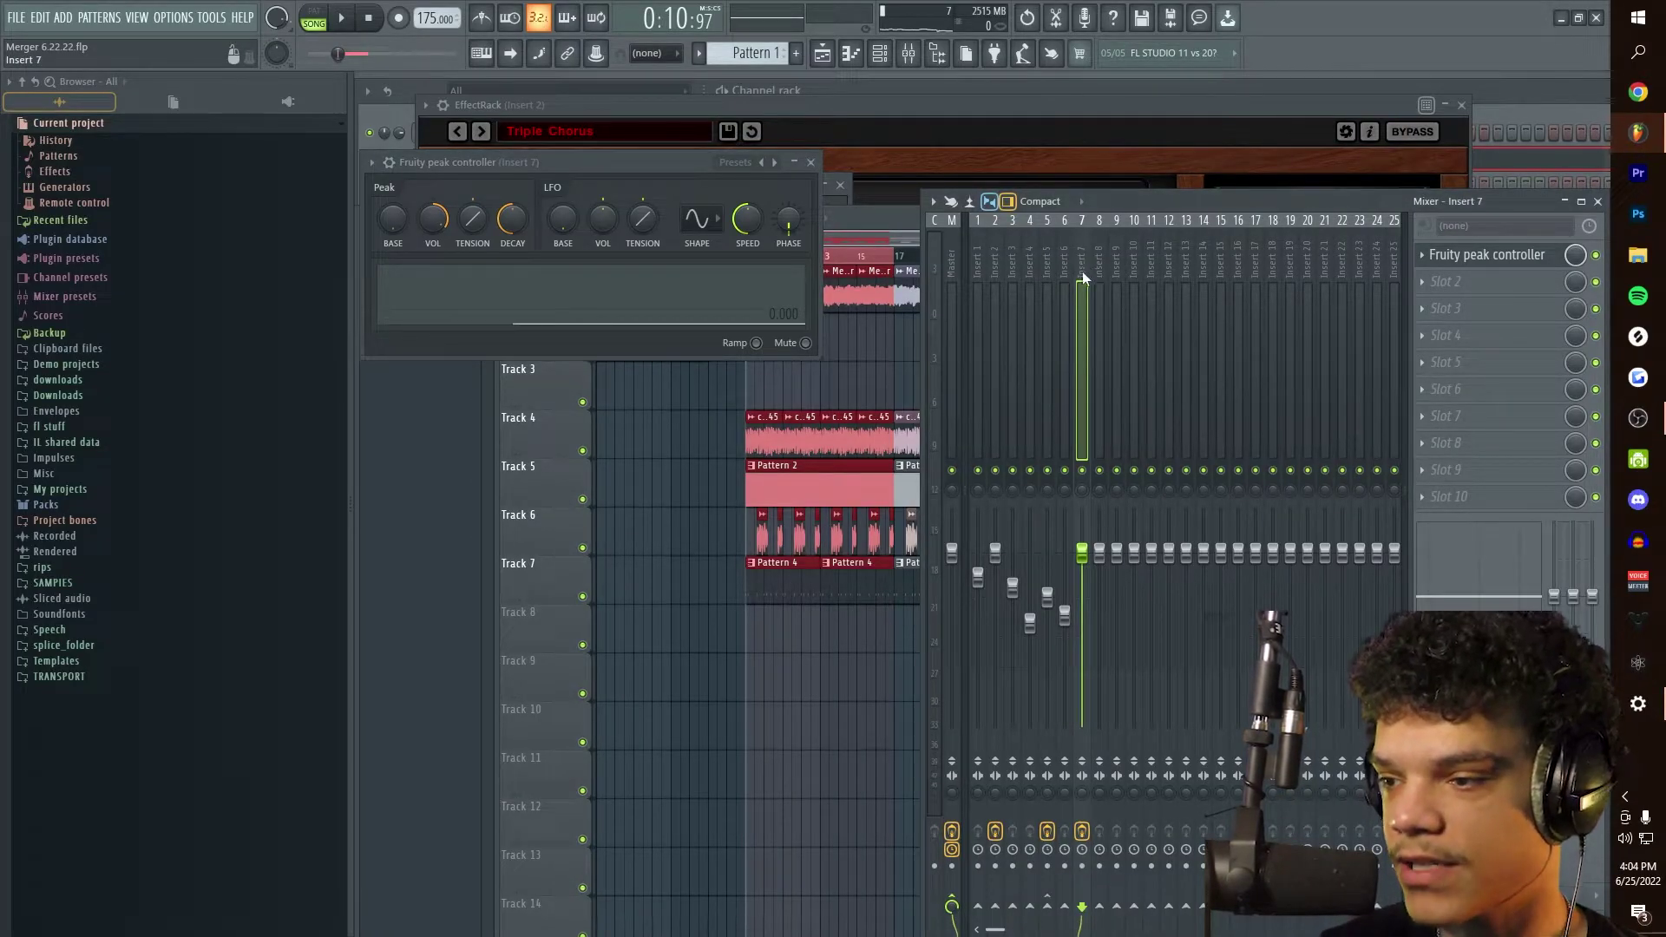
pyautogui.press('F5')
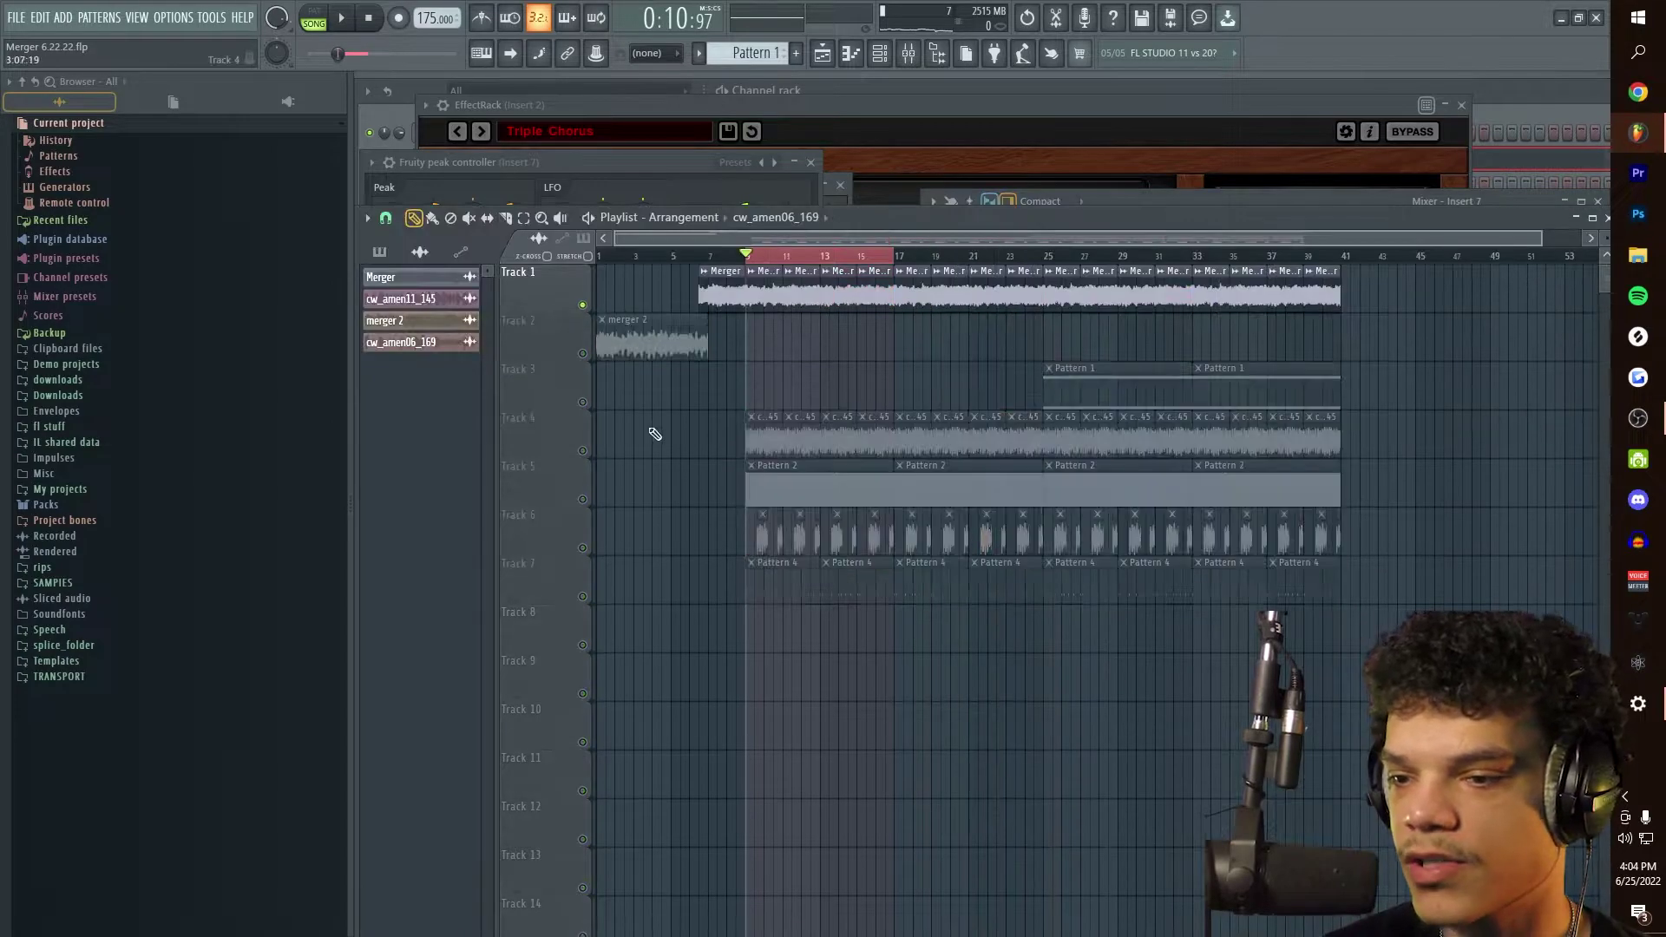
pyautogui.press('space')
pyautogui.press('F9')
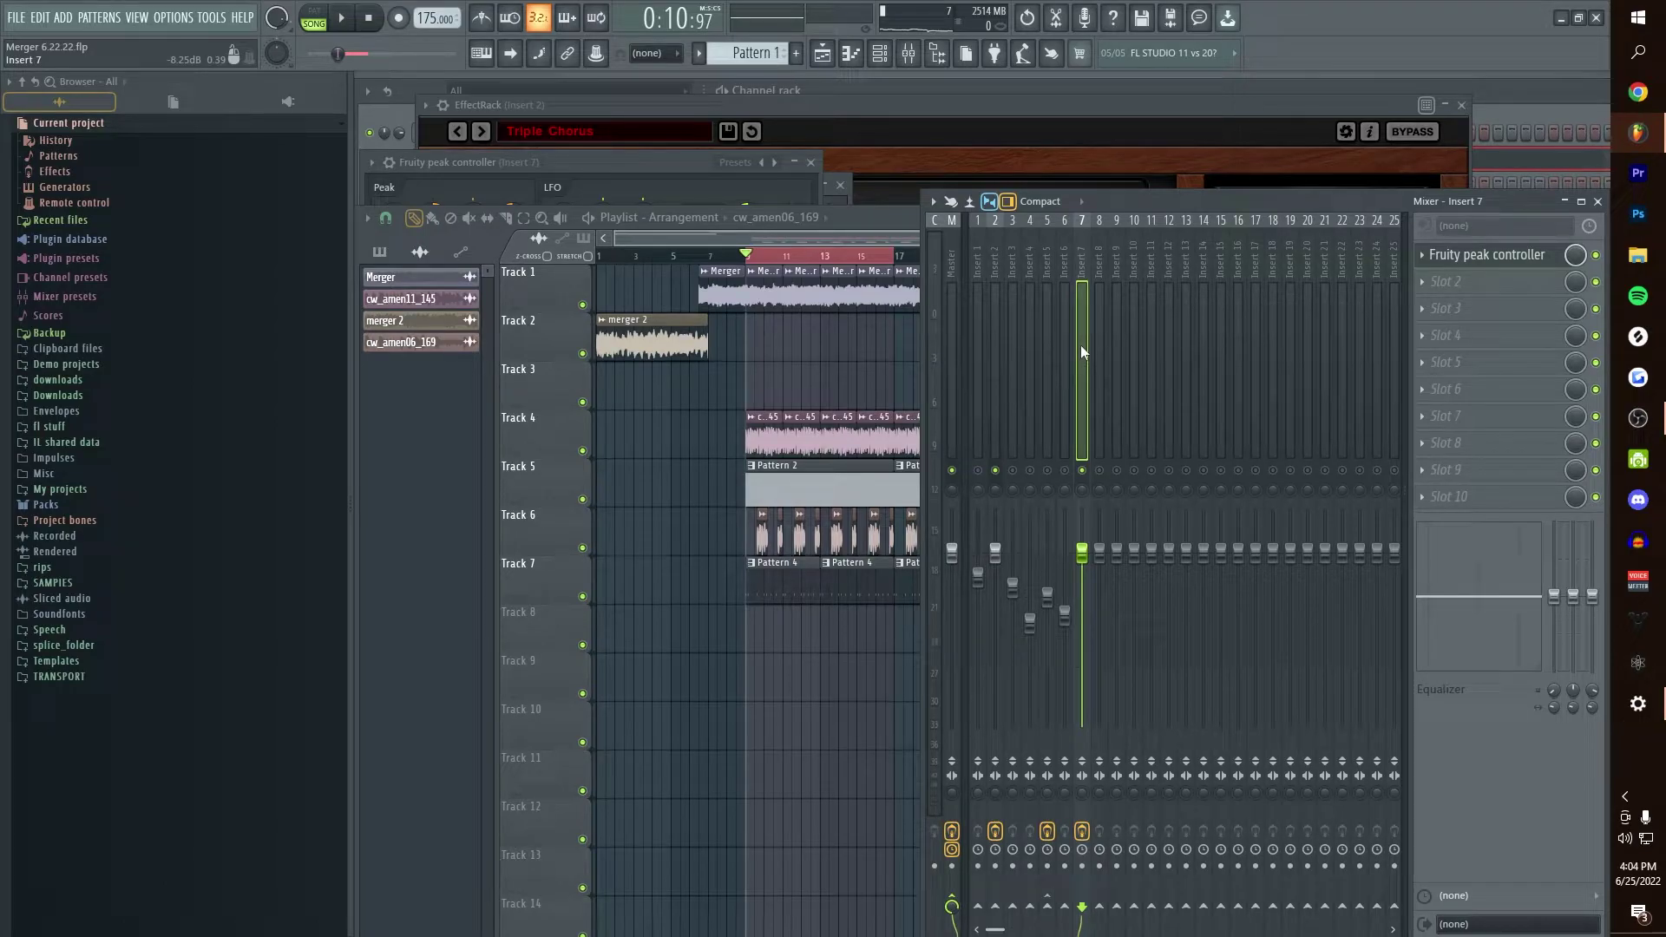
# Link Insert 2's volume fader to Peak ctrl - Peak+LFO with an Inverted mapping formula
pyautogui.press('space')
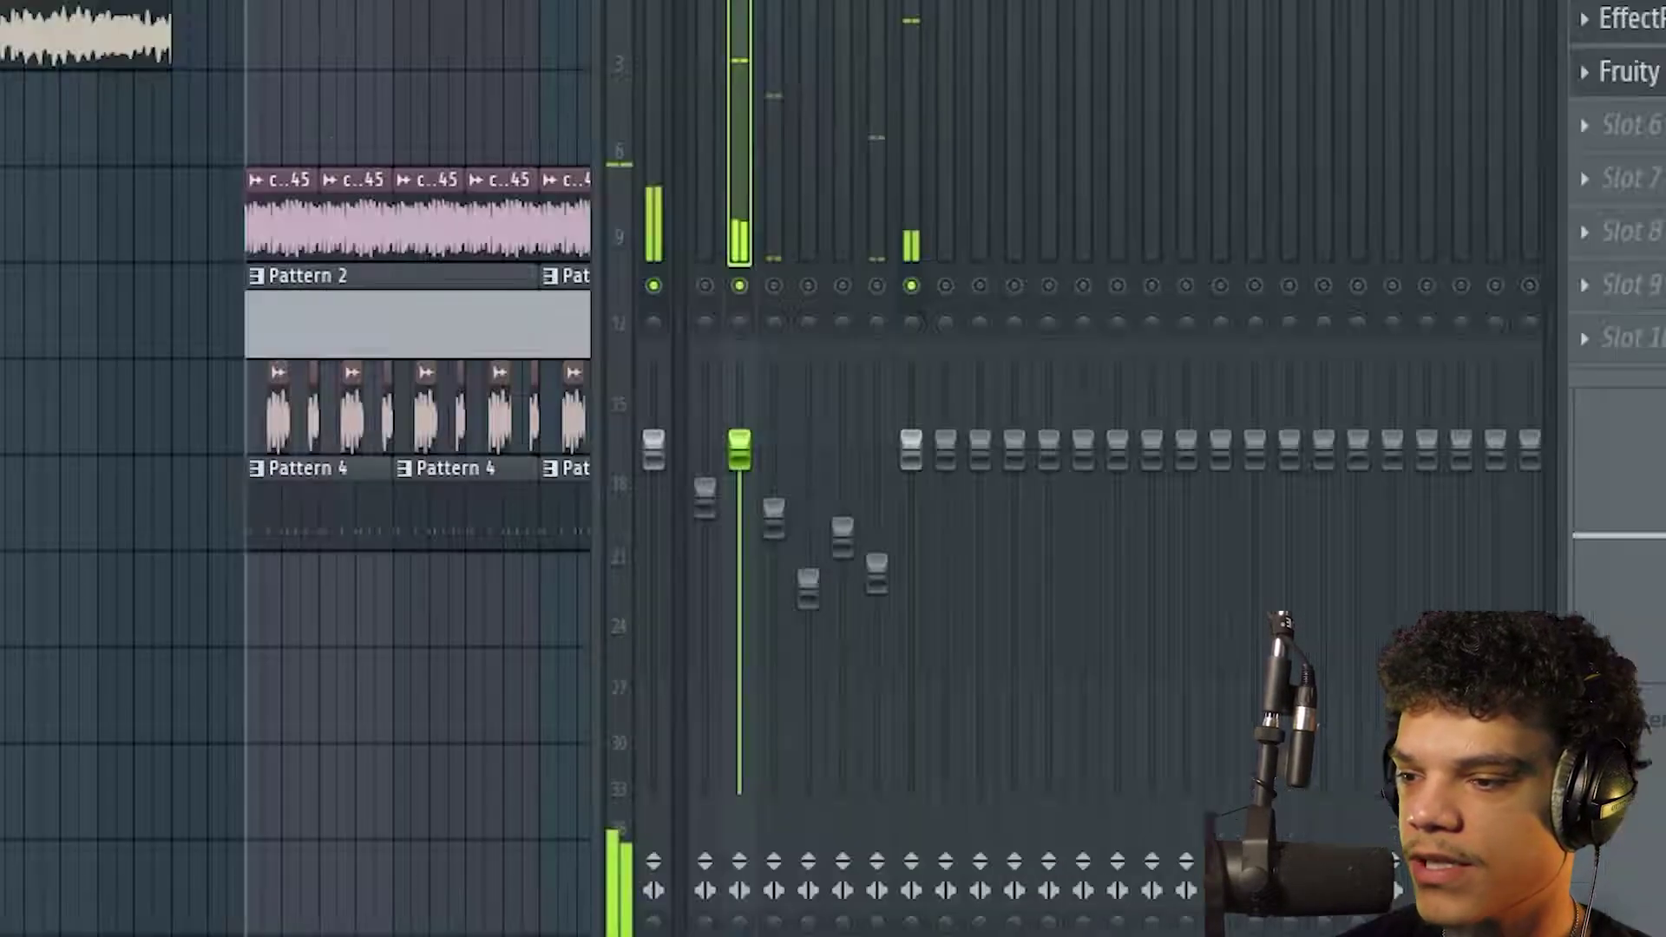
pyautogui.rightClick(762, 469)
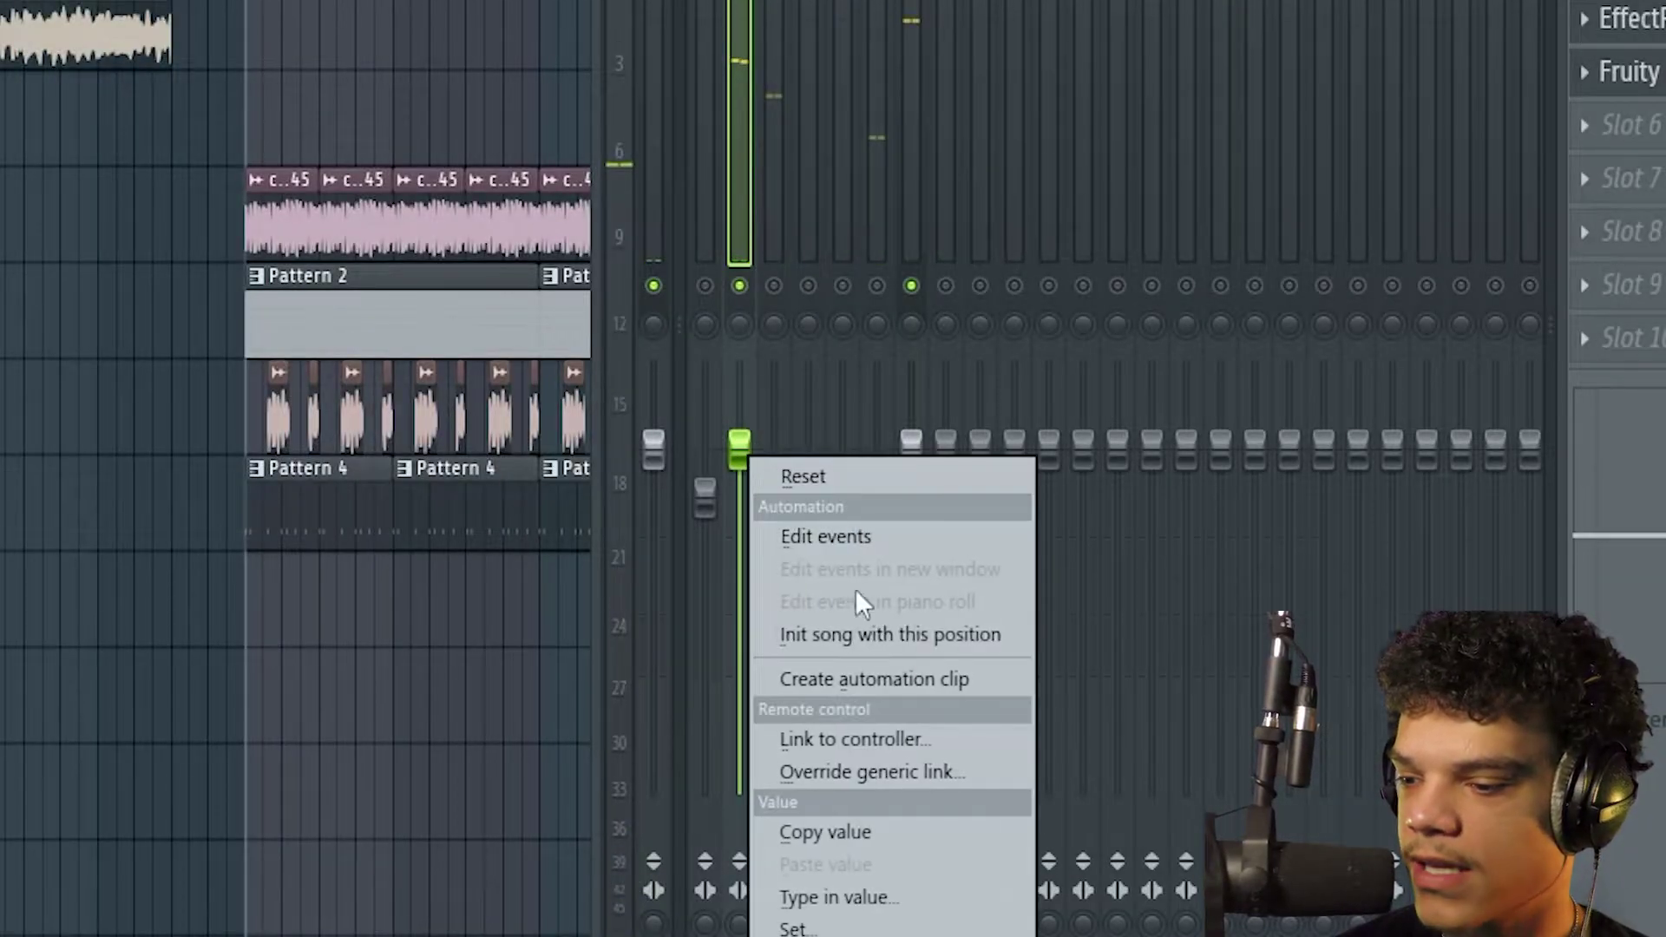
pyautogui.click(913, 738)
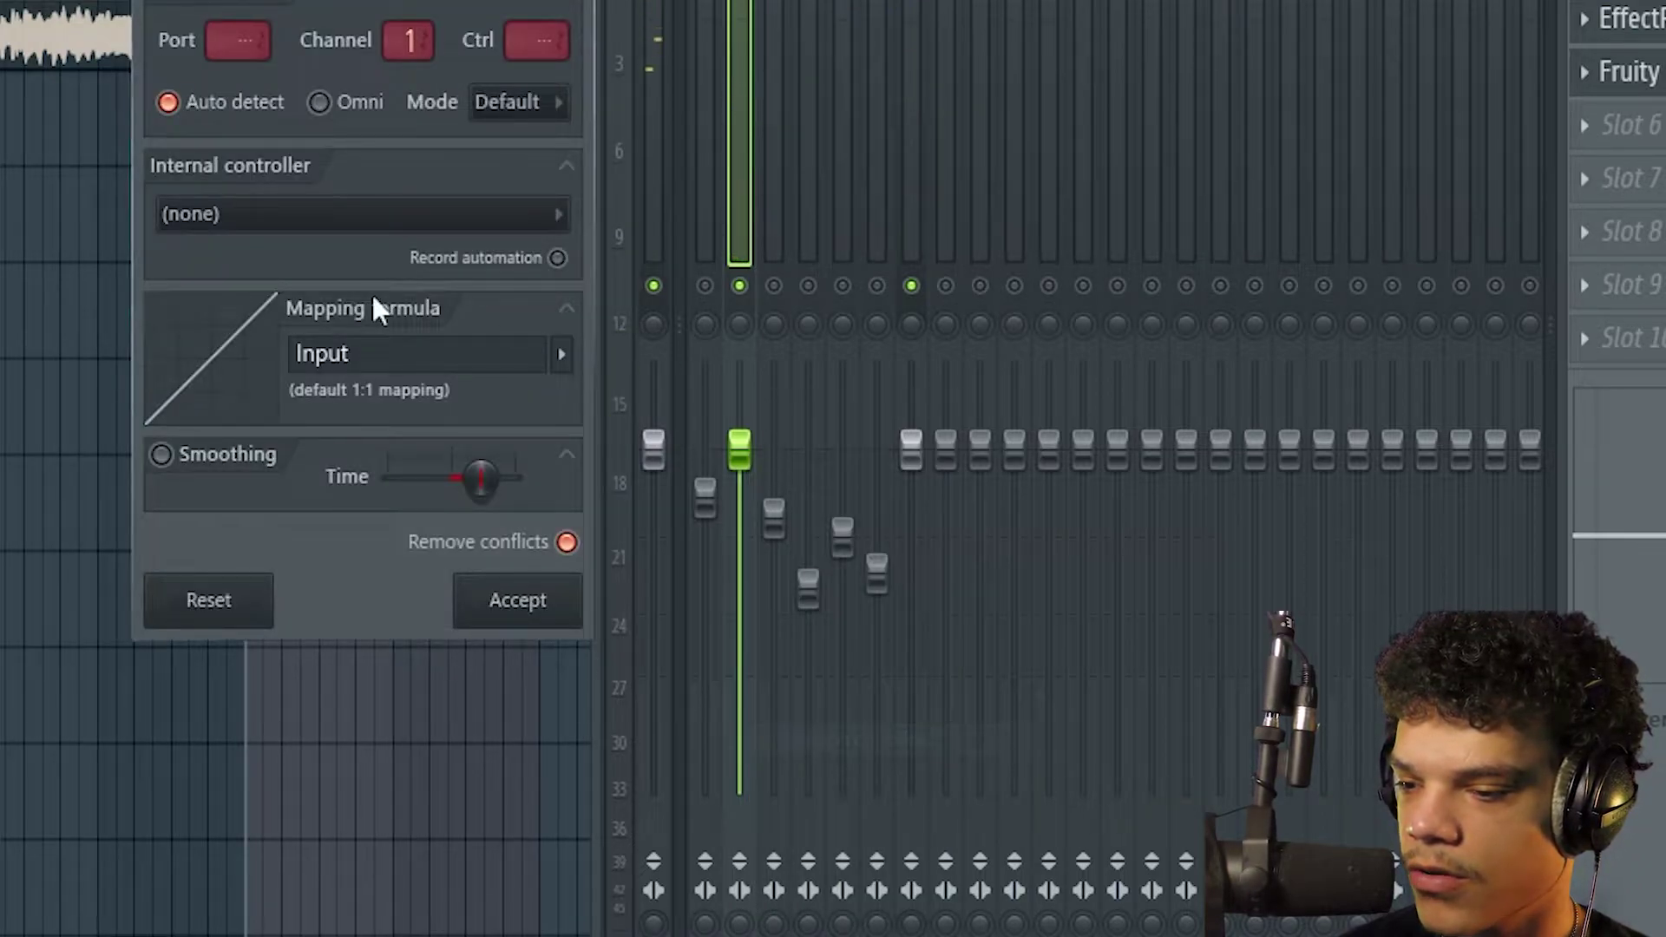
pyautogui.click(561, 354)
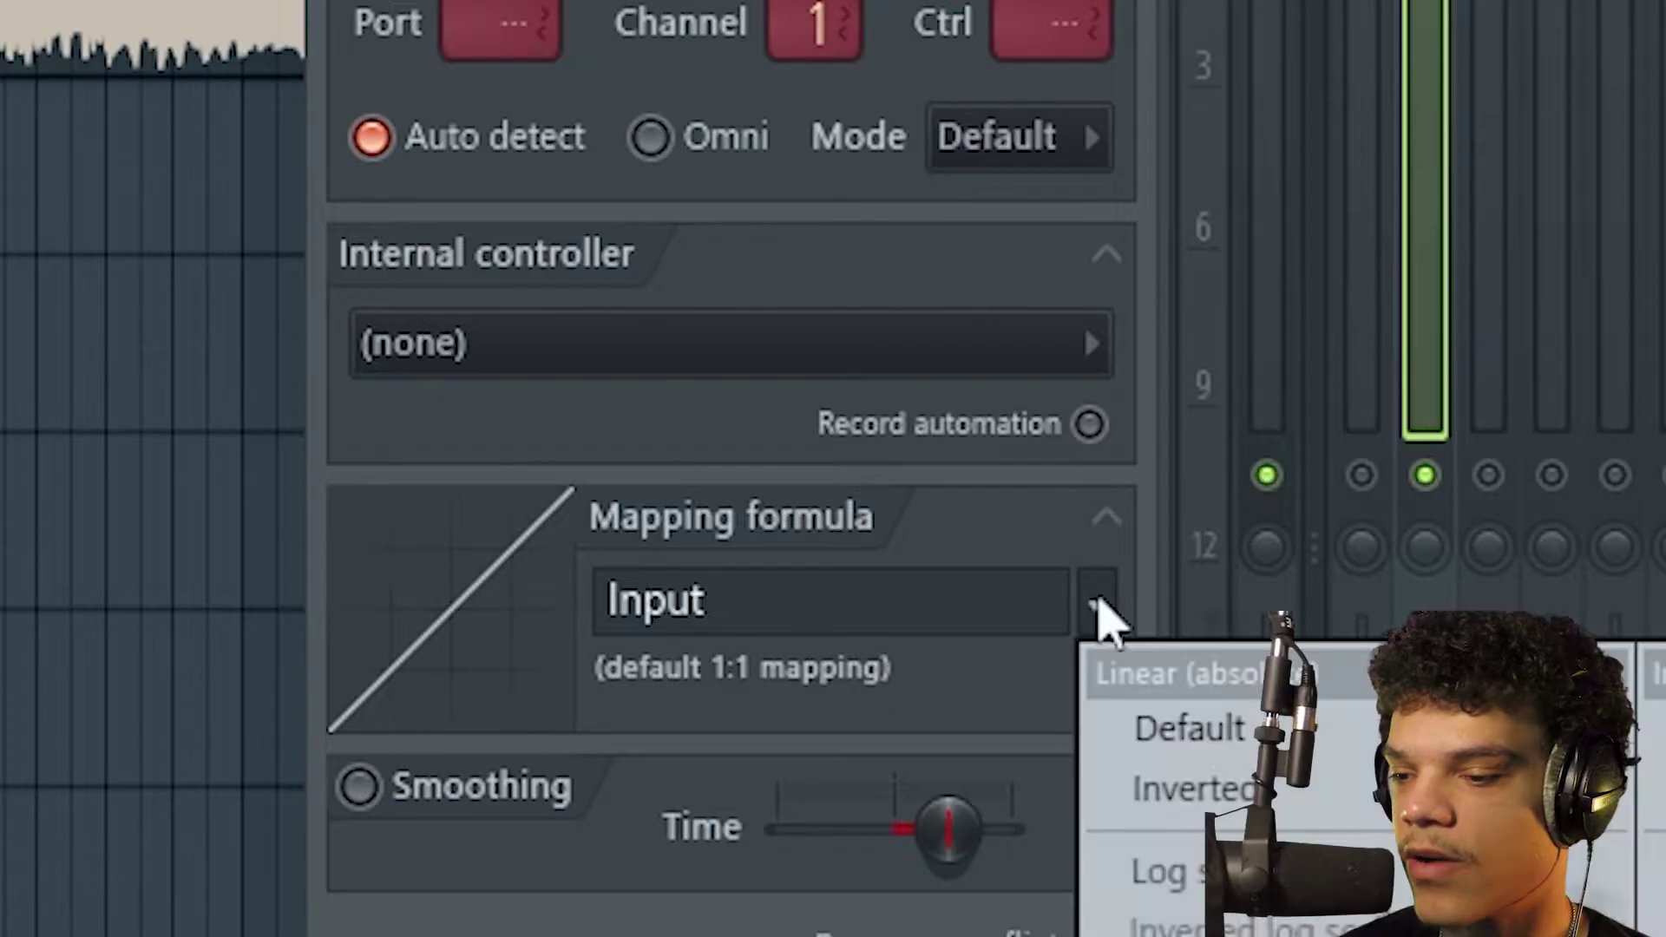
pyautogui.click(1272, 805)
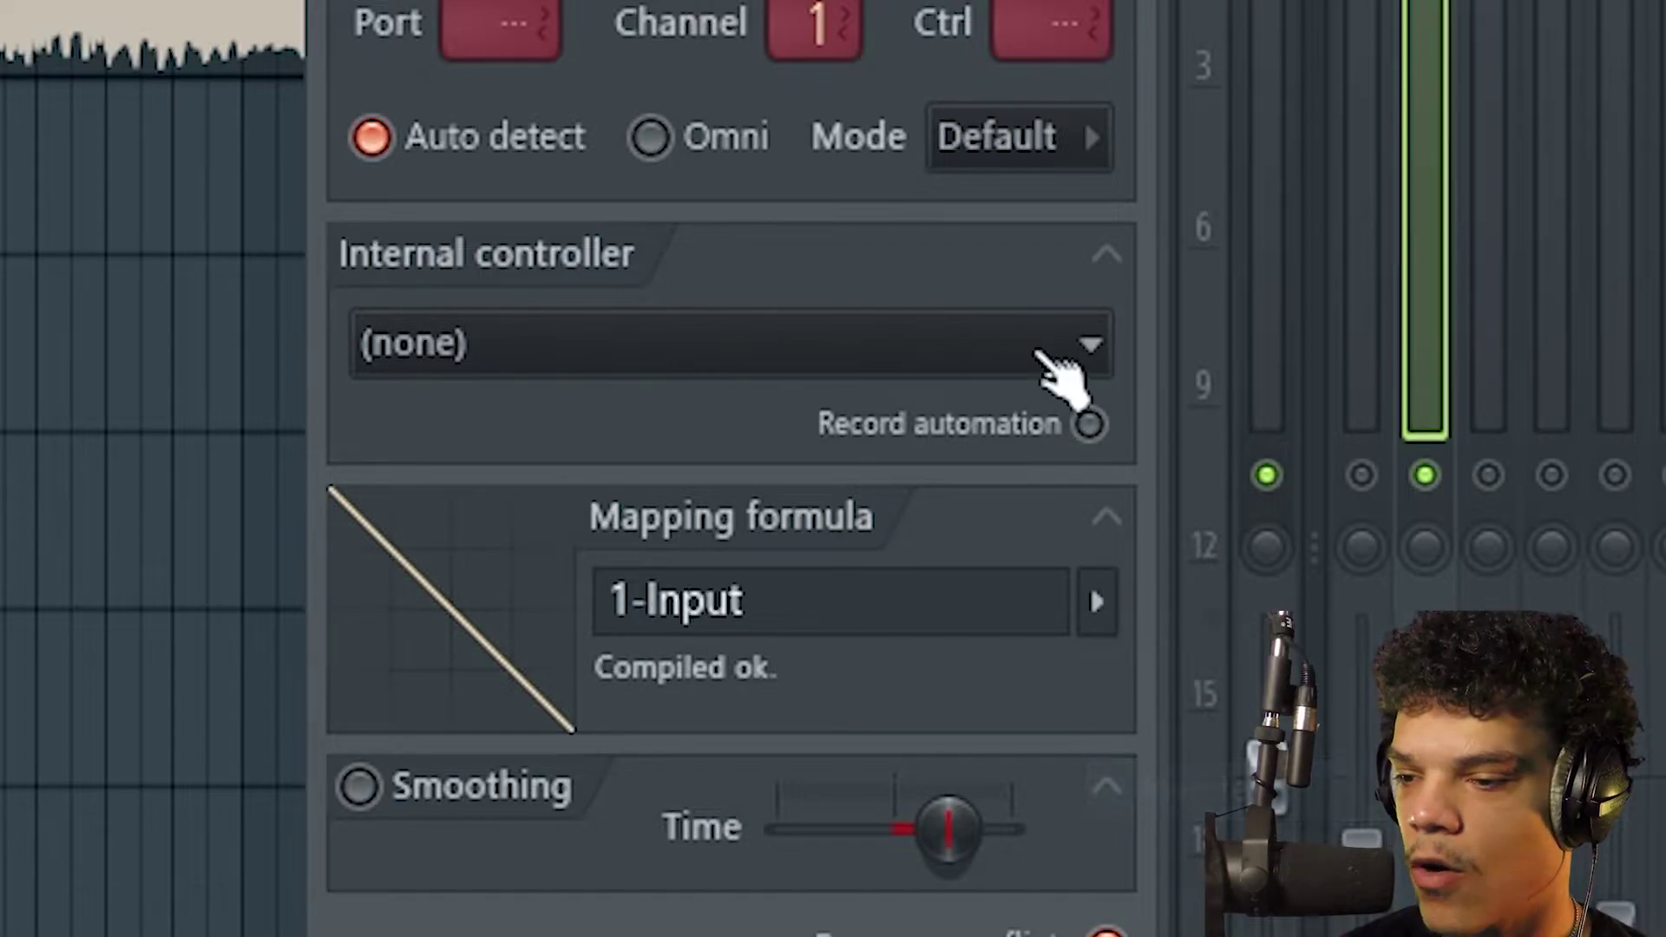
pyautogui.click(1050, 360)
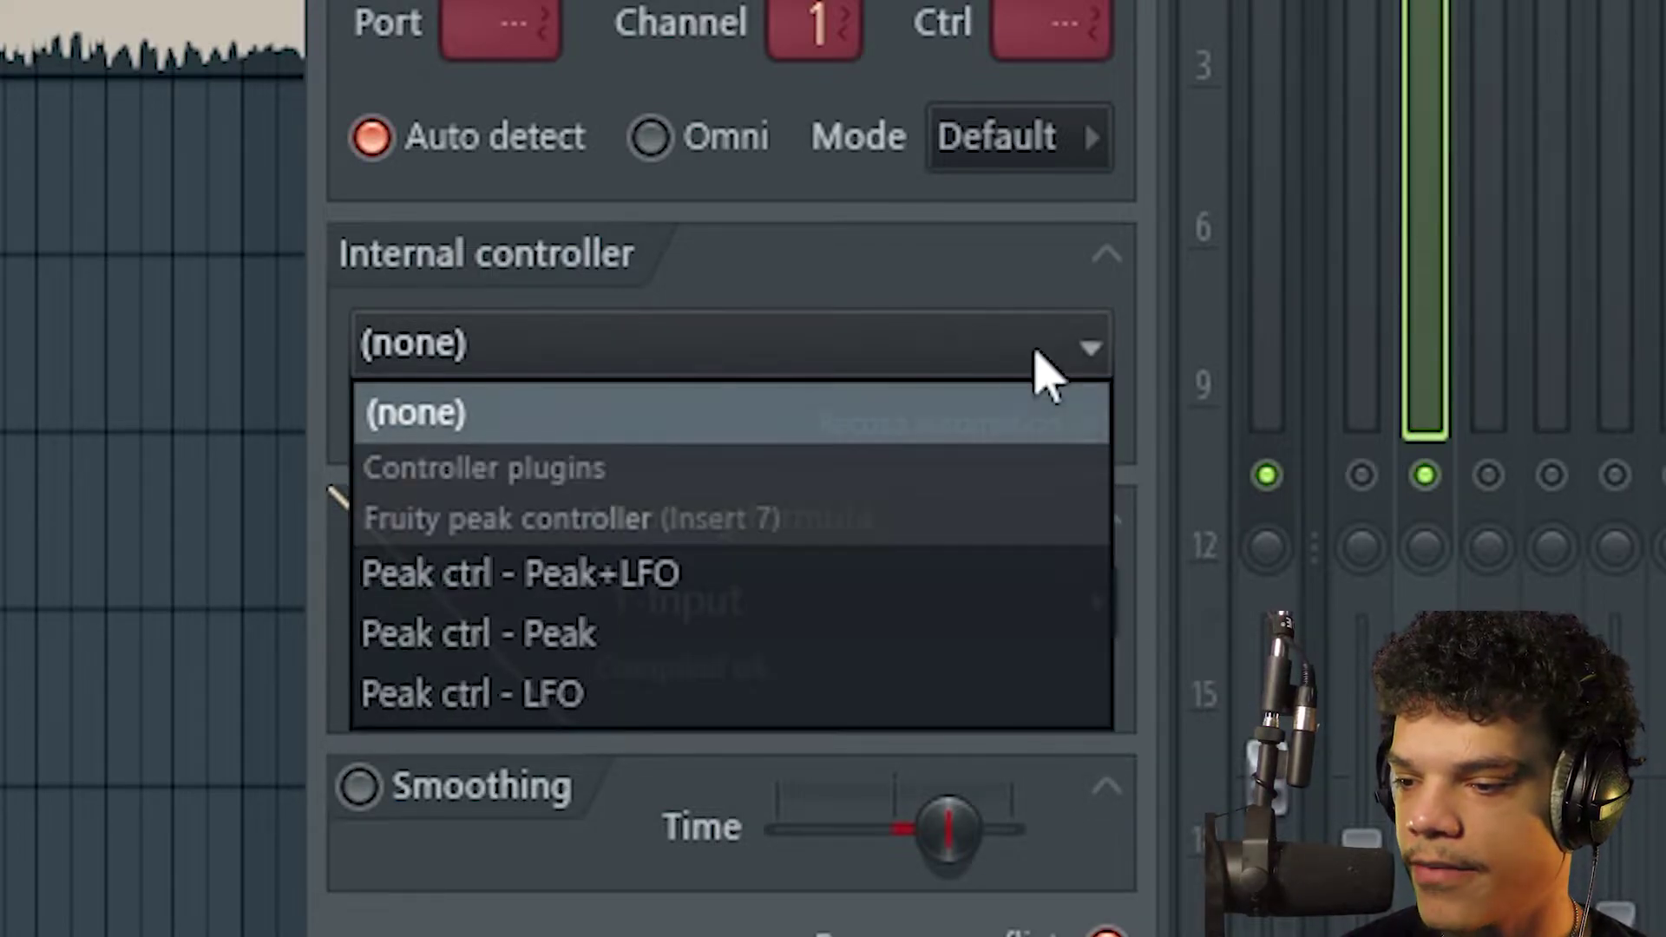
pyautogui.click(763, 608)
pyautogui.click(903, 615)
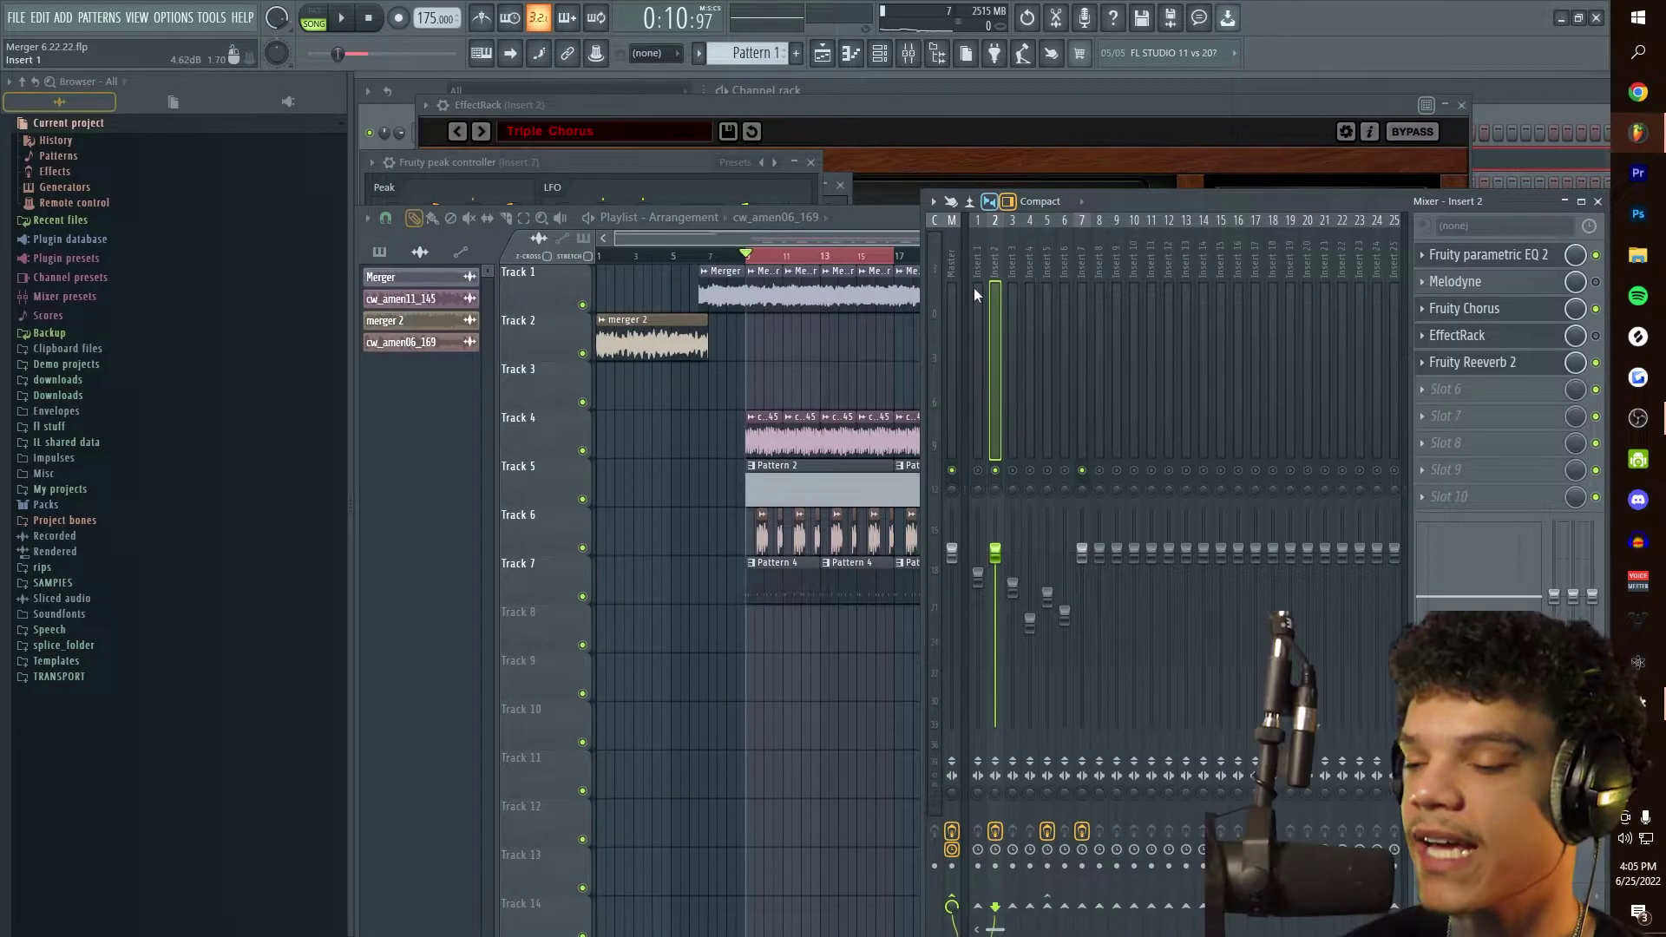
# Play the song to hear Insert 2's linked fader, then select Insert 7
pyautogui.click(1008, 286)
pyautogui.click(997, 291)
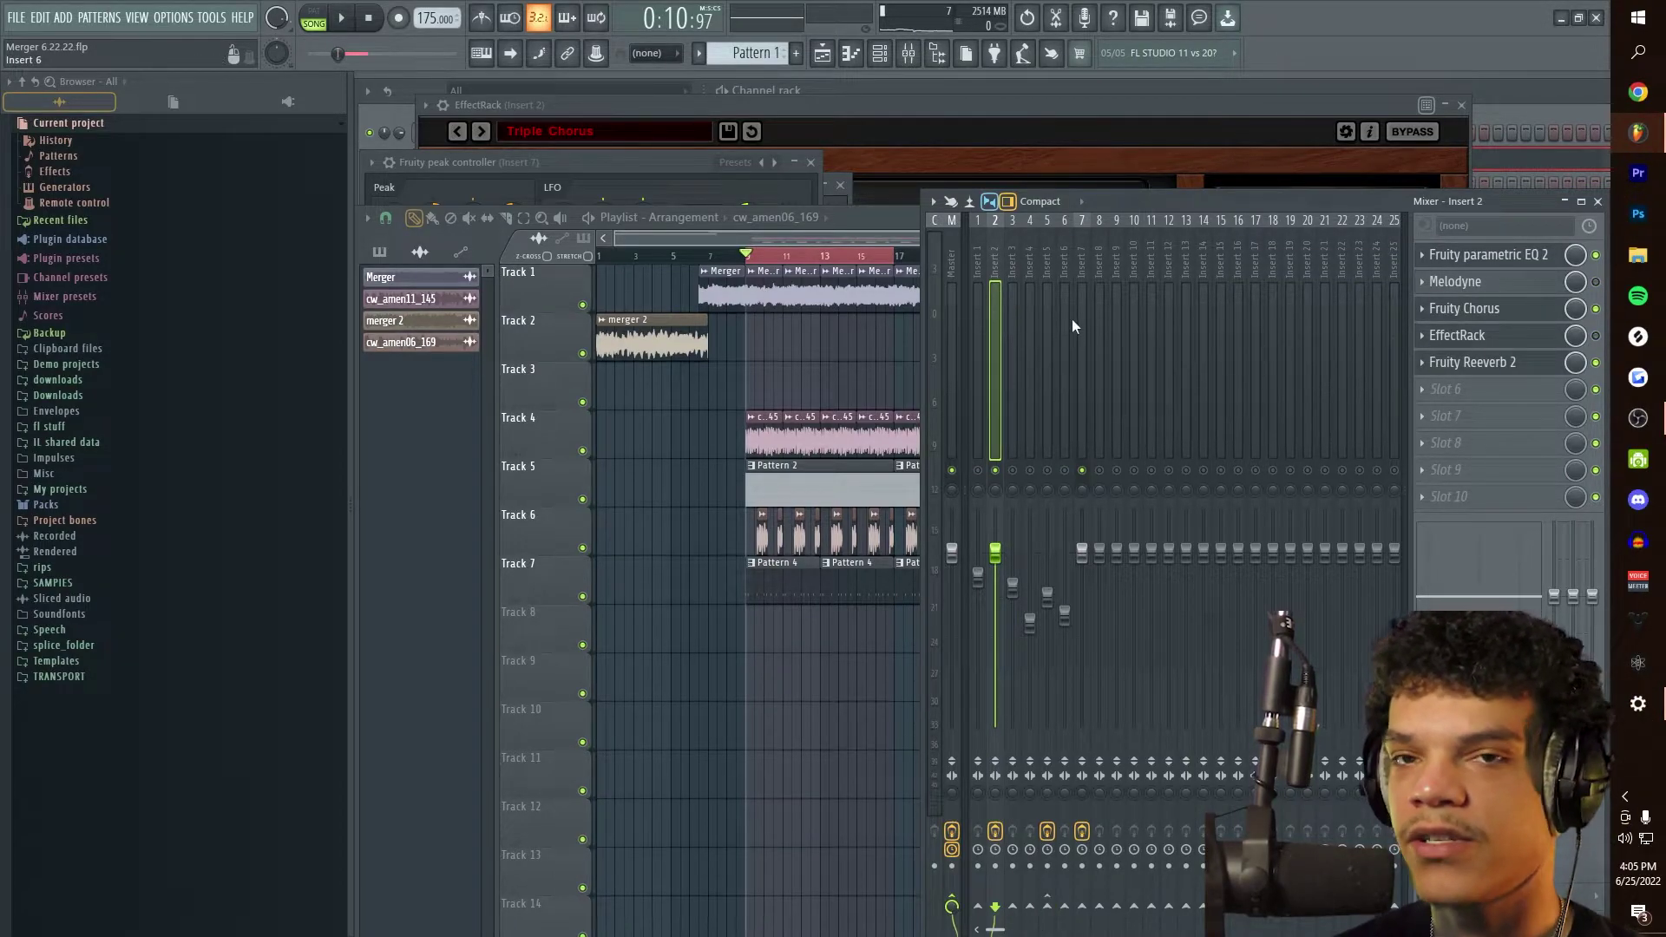
pyautogui.press('space')
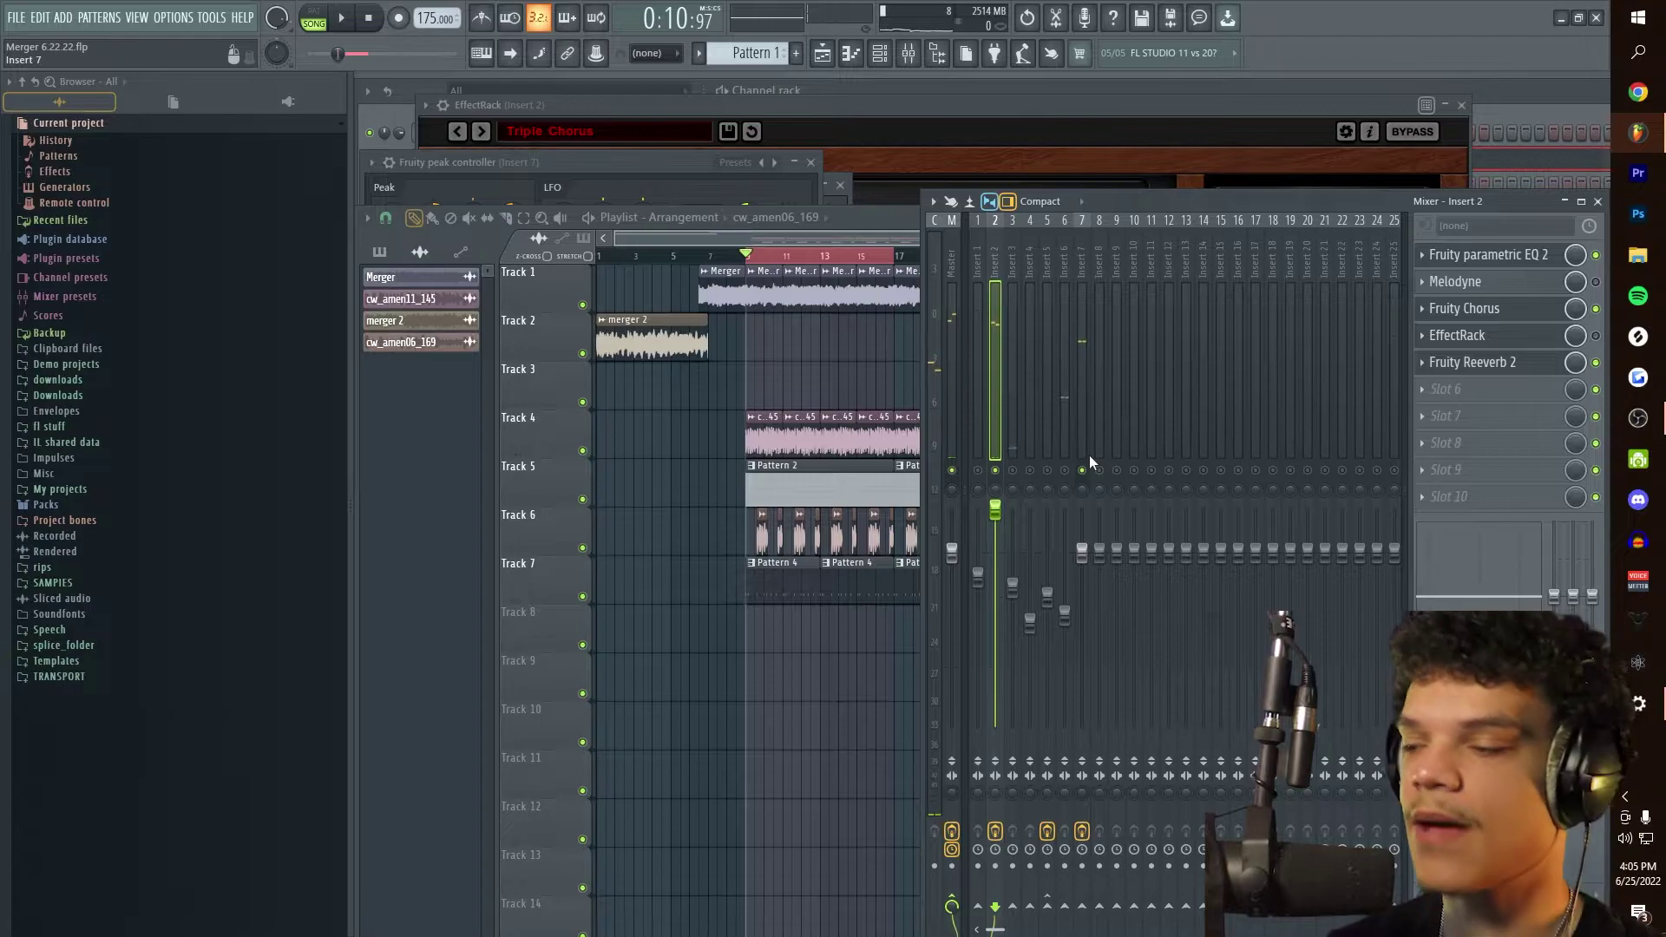
pyautogui.click(1090, 454)
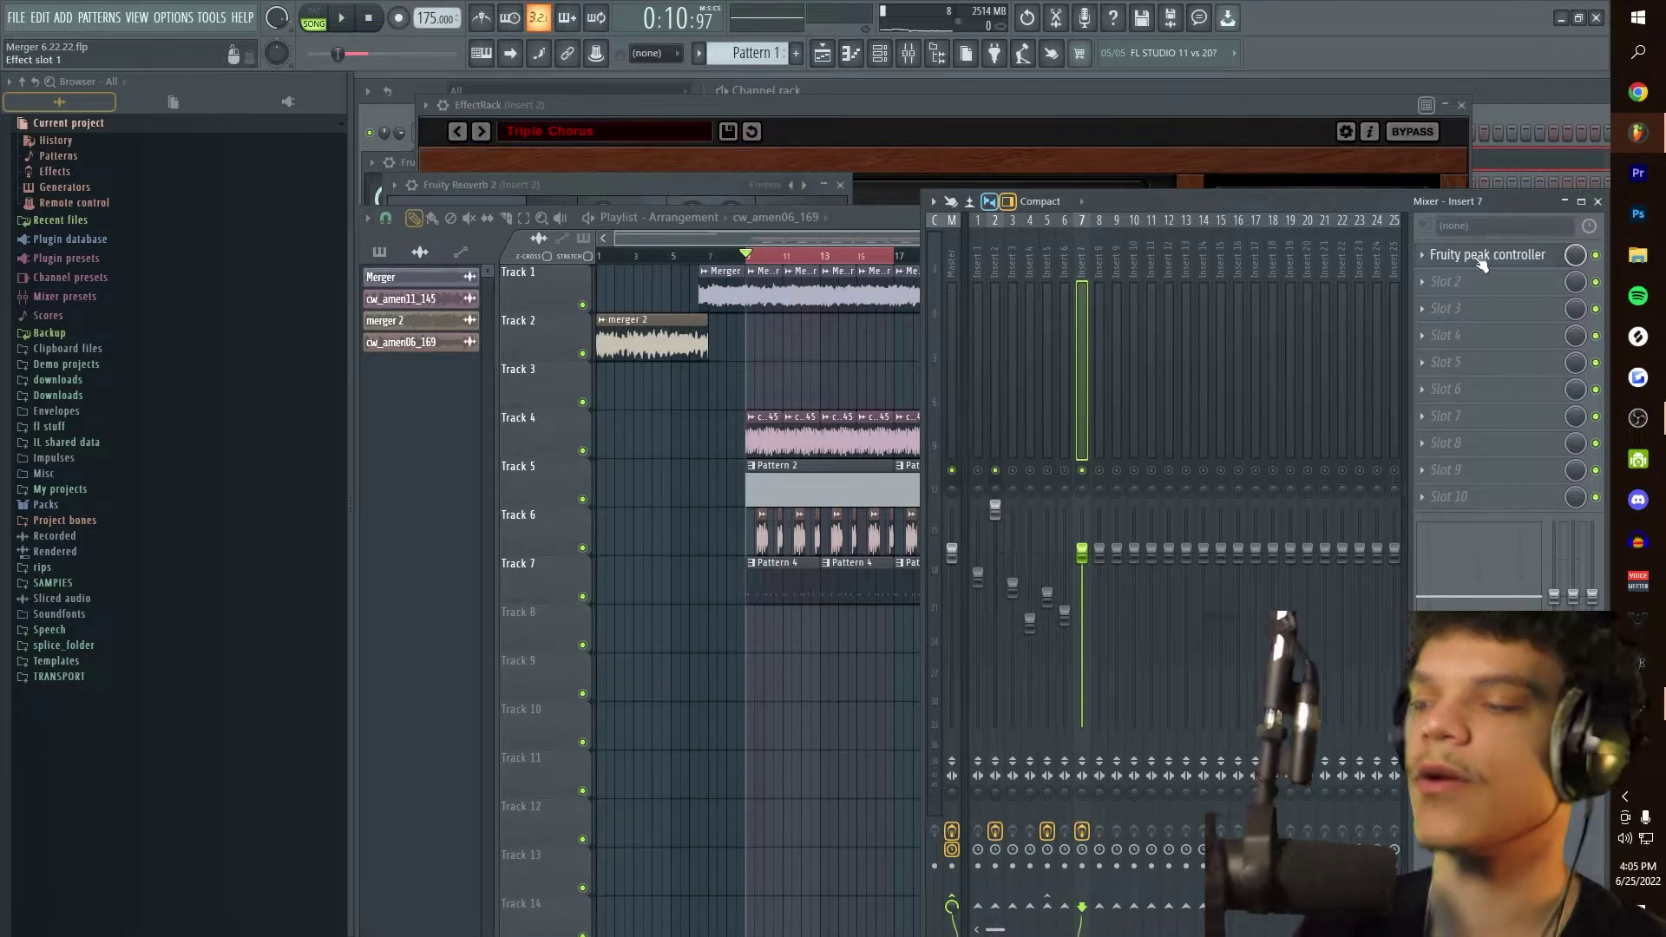
# Open Insert 7's Fruity Peak Controller and raise its Peak base level while playing
pyautogui.click(1481, 260)
pyautogui.moveTo(280, 325); pyautogui.dragTo(280, 304)
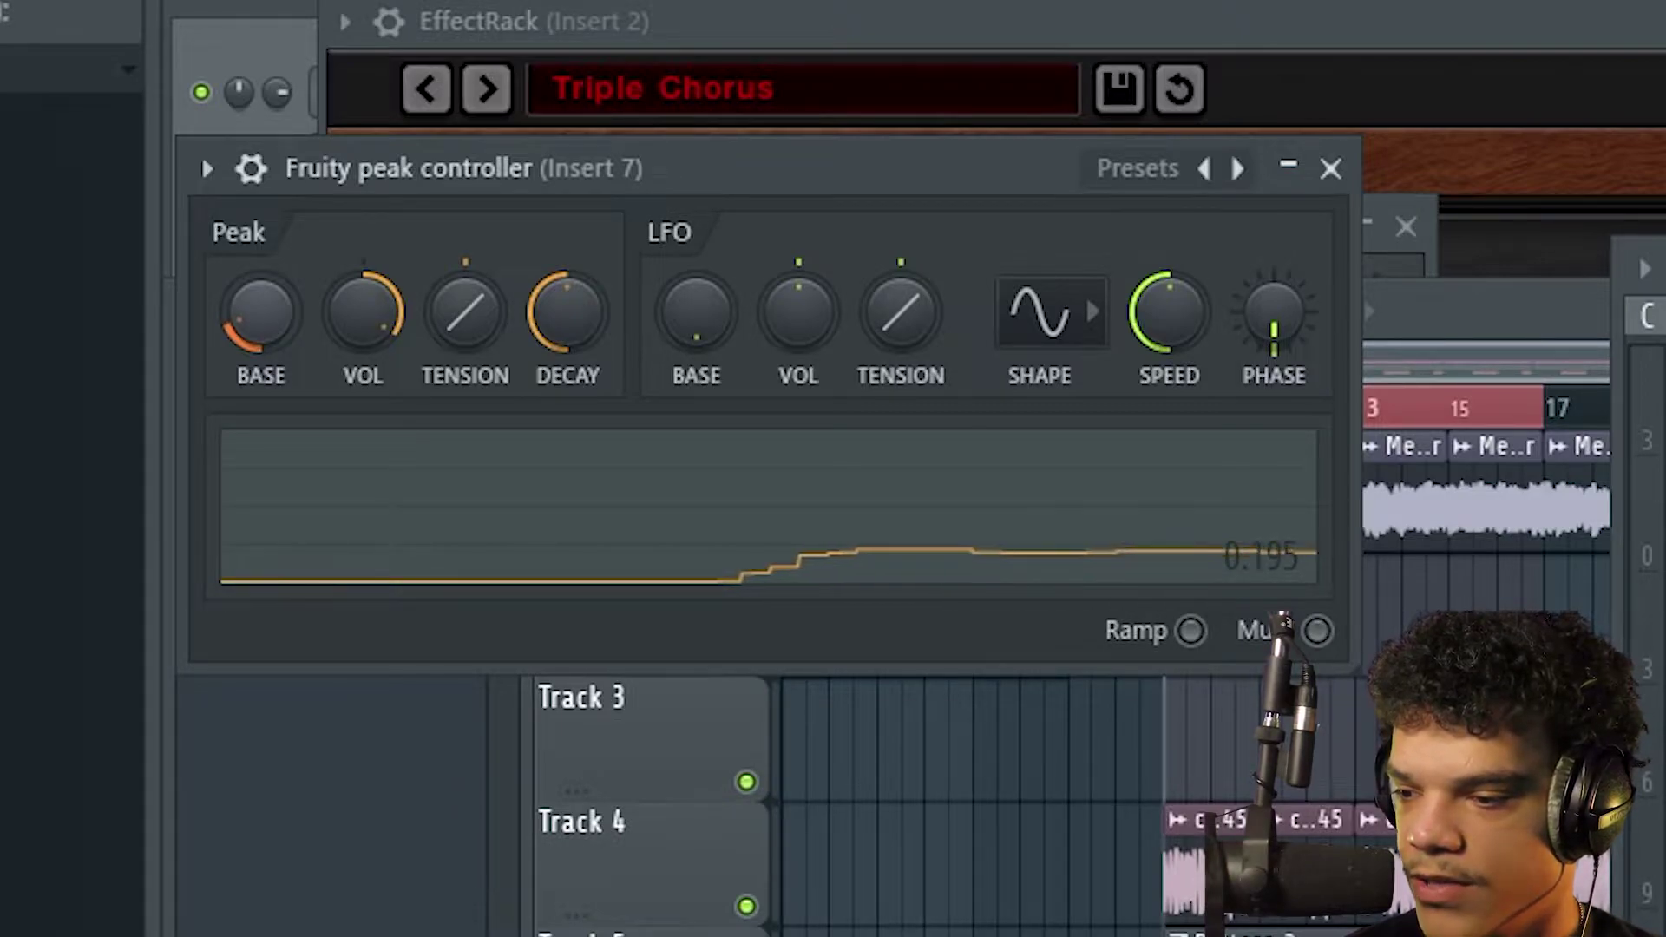
pyautogui.press('space')
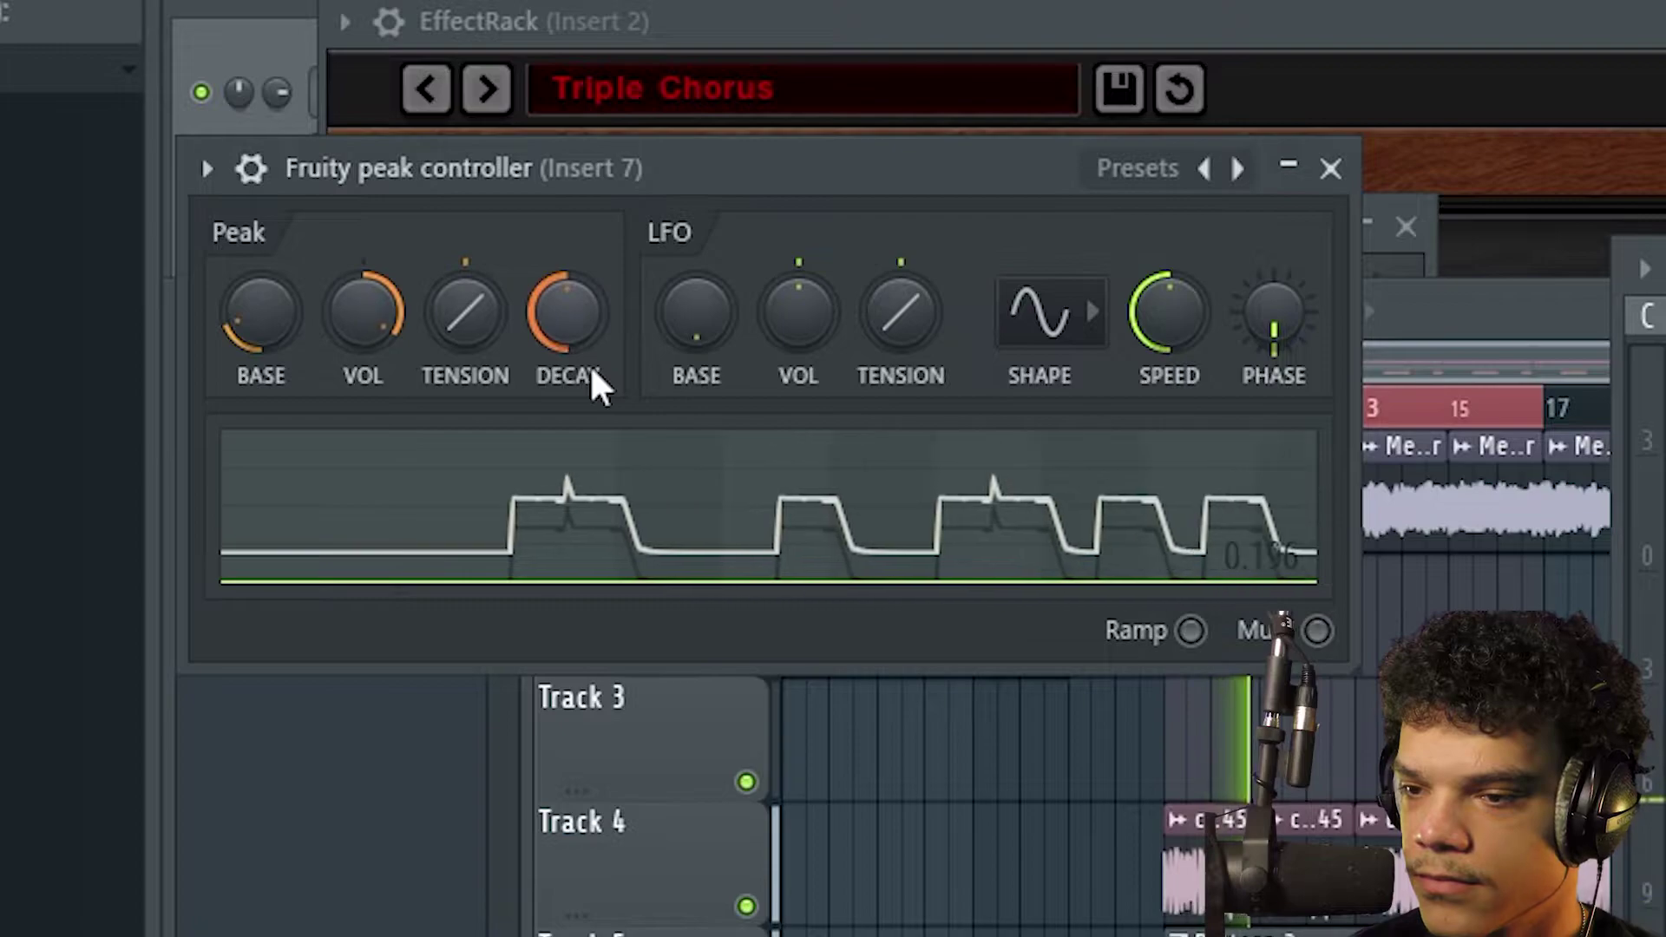
pyautogui.moveTo(788, 165); pyautogui.dragTo(858, 169)
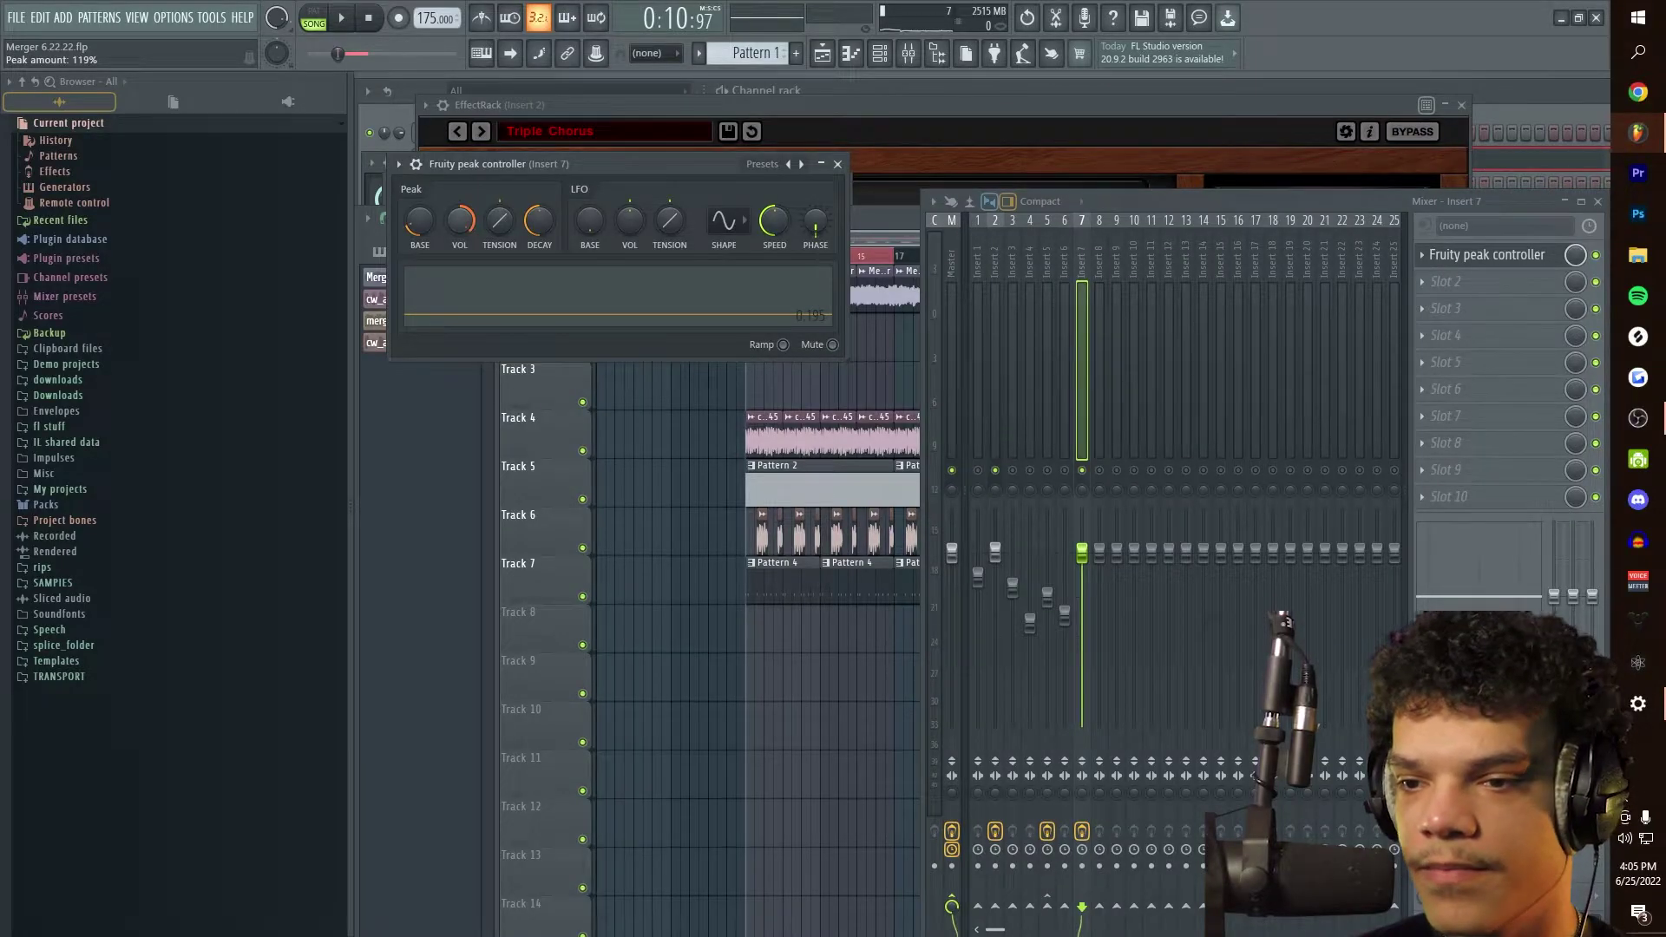
pyautogui.press('space')
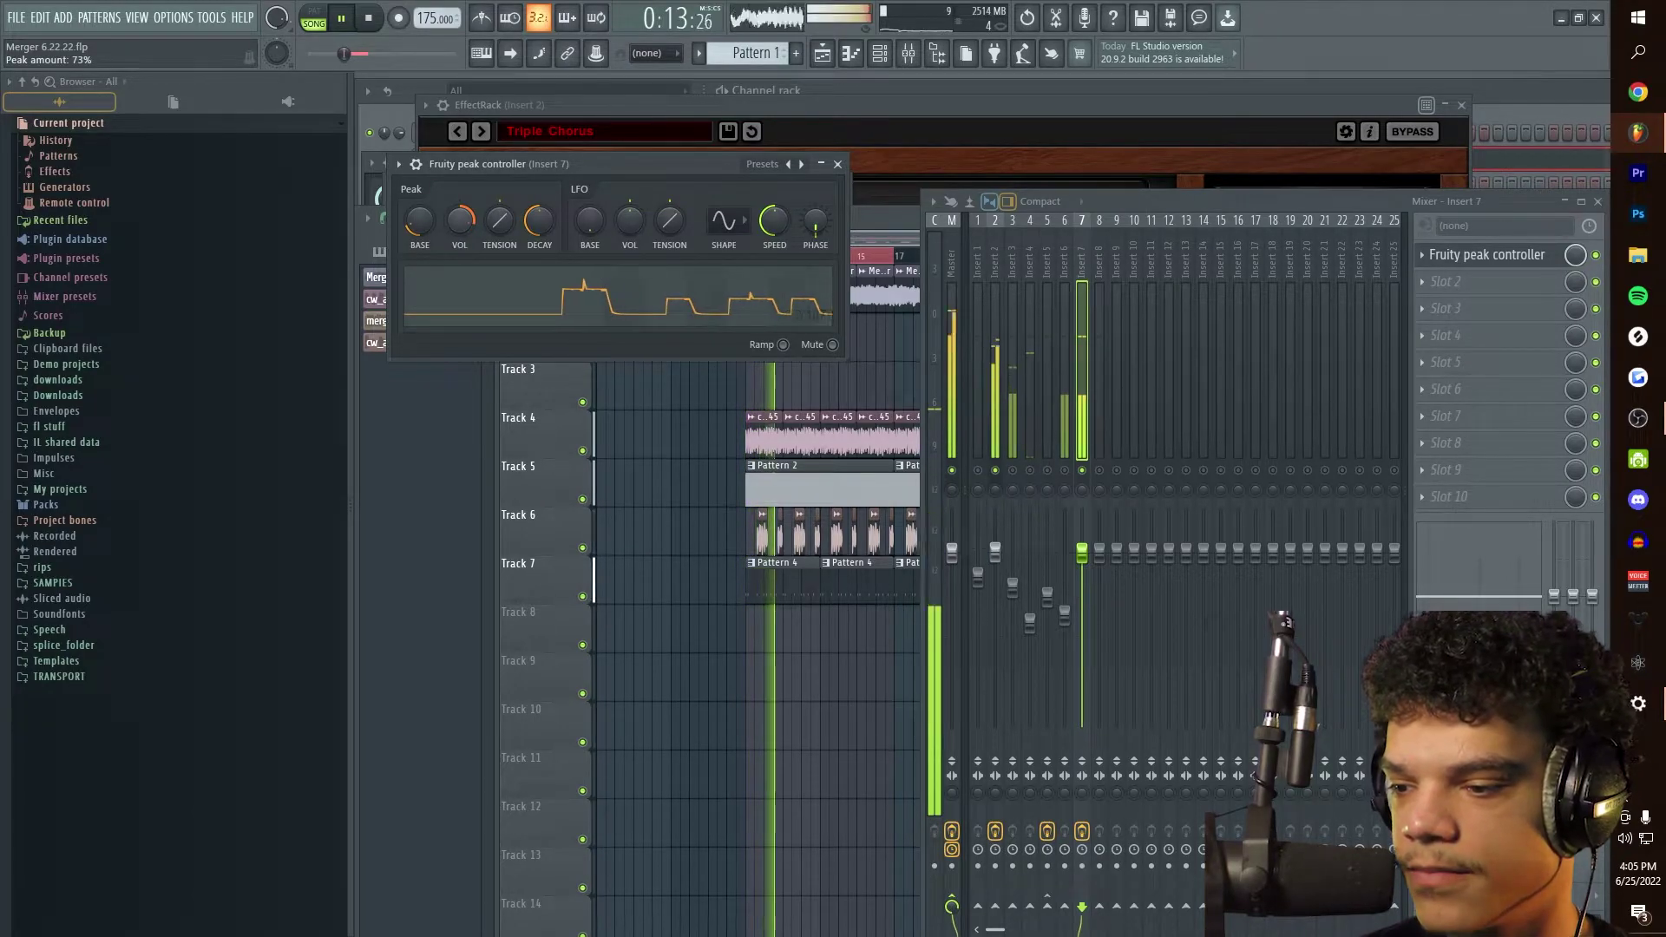
# Set Peak tension to 100% and decay to about halfway, and slightly lower the output volume
pyautogui.moveTo(499, 219); pyautogui.dragTo(499, 183)
pyautogui.press('space')
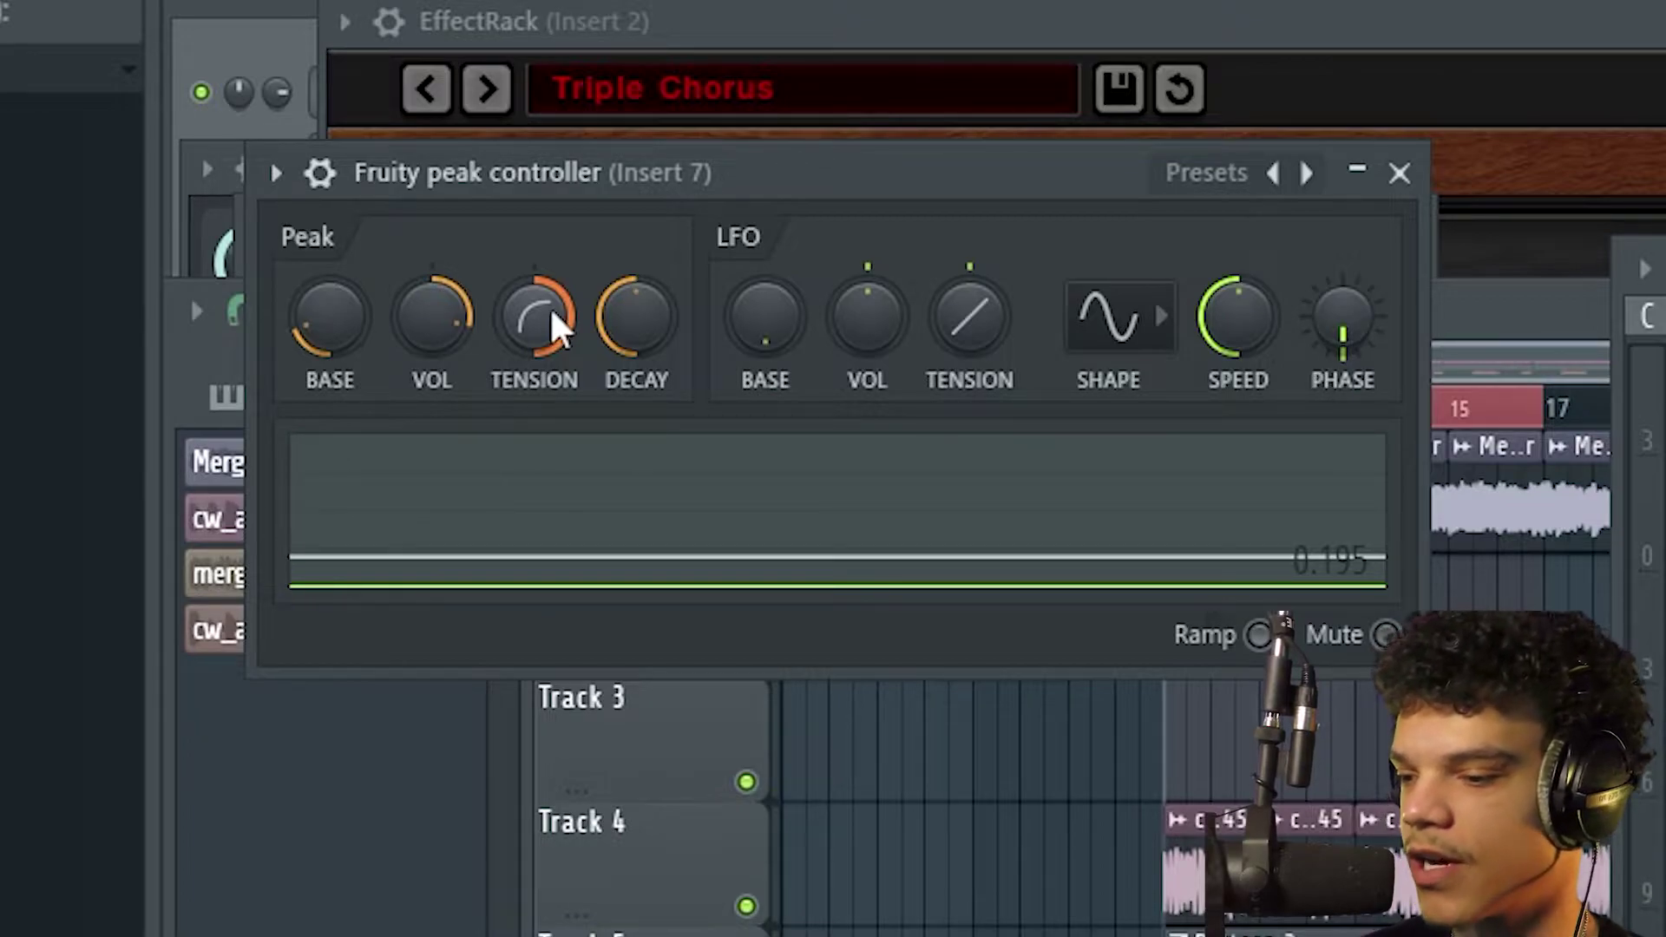
pyautogui.press('space')
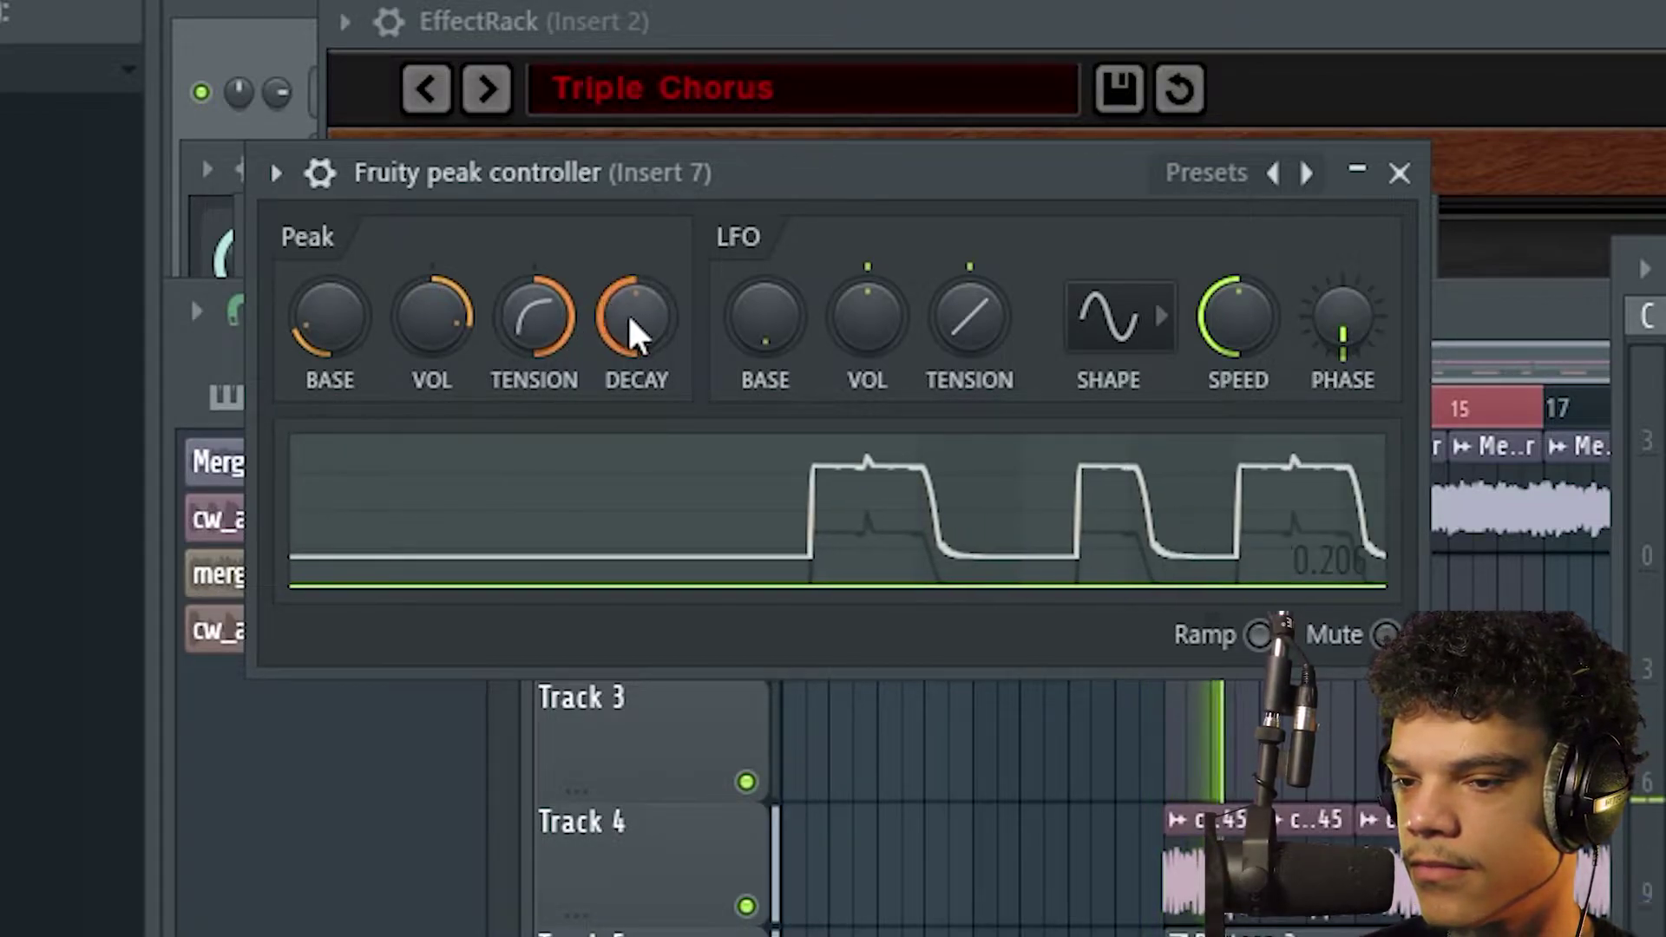
pyautogui.moveTo(630, 322); pyautogui.dragTo(647, 329)
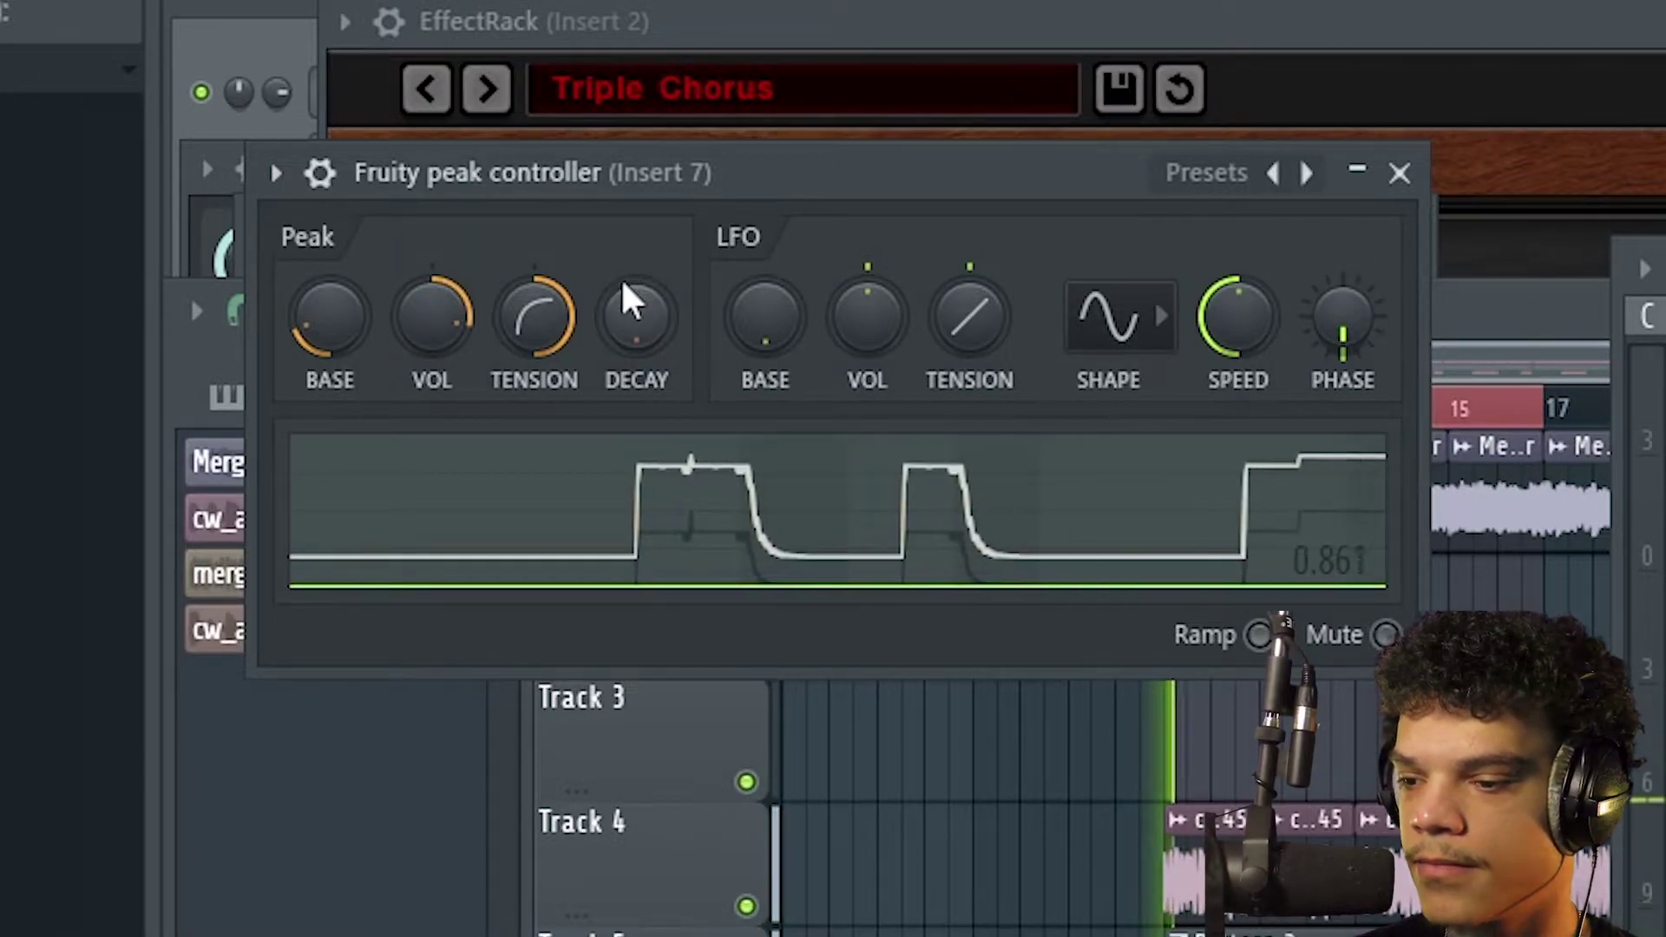
pyautogui.moveTo(621, 281); pyautogui.dragTo(636, 344)
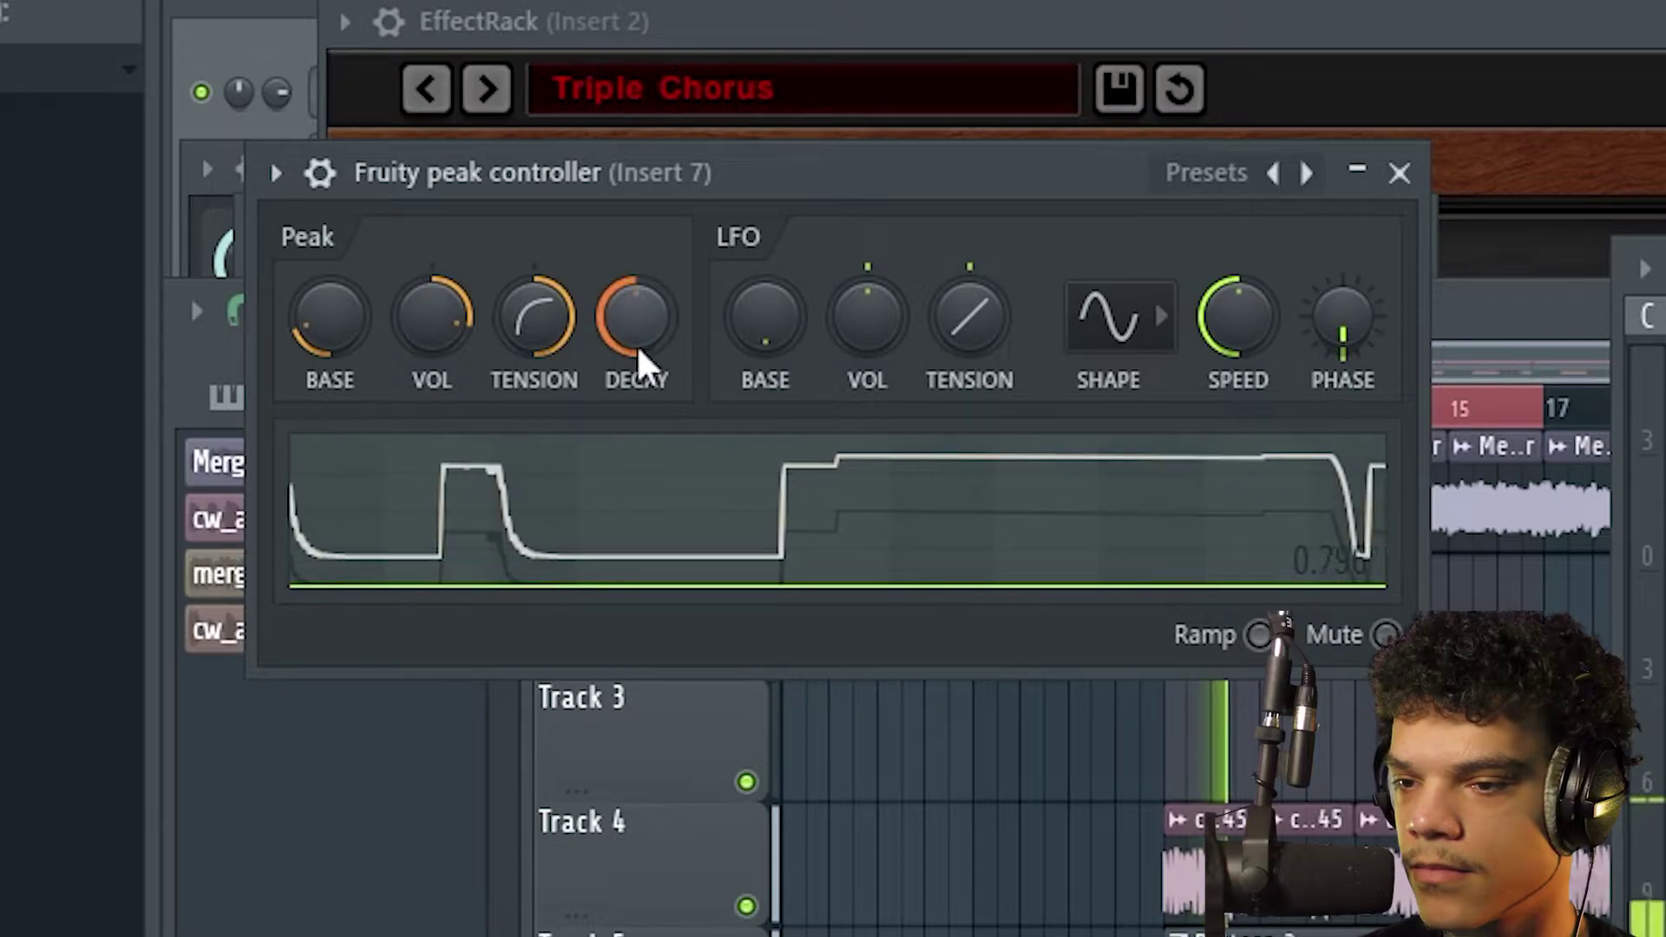
pyautogui.click(1458, 408)
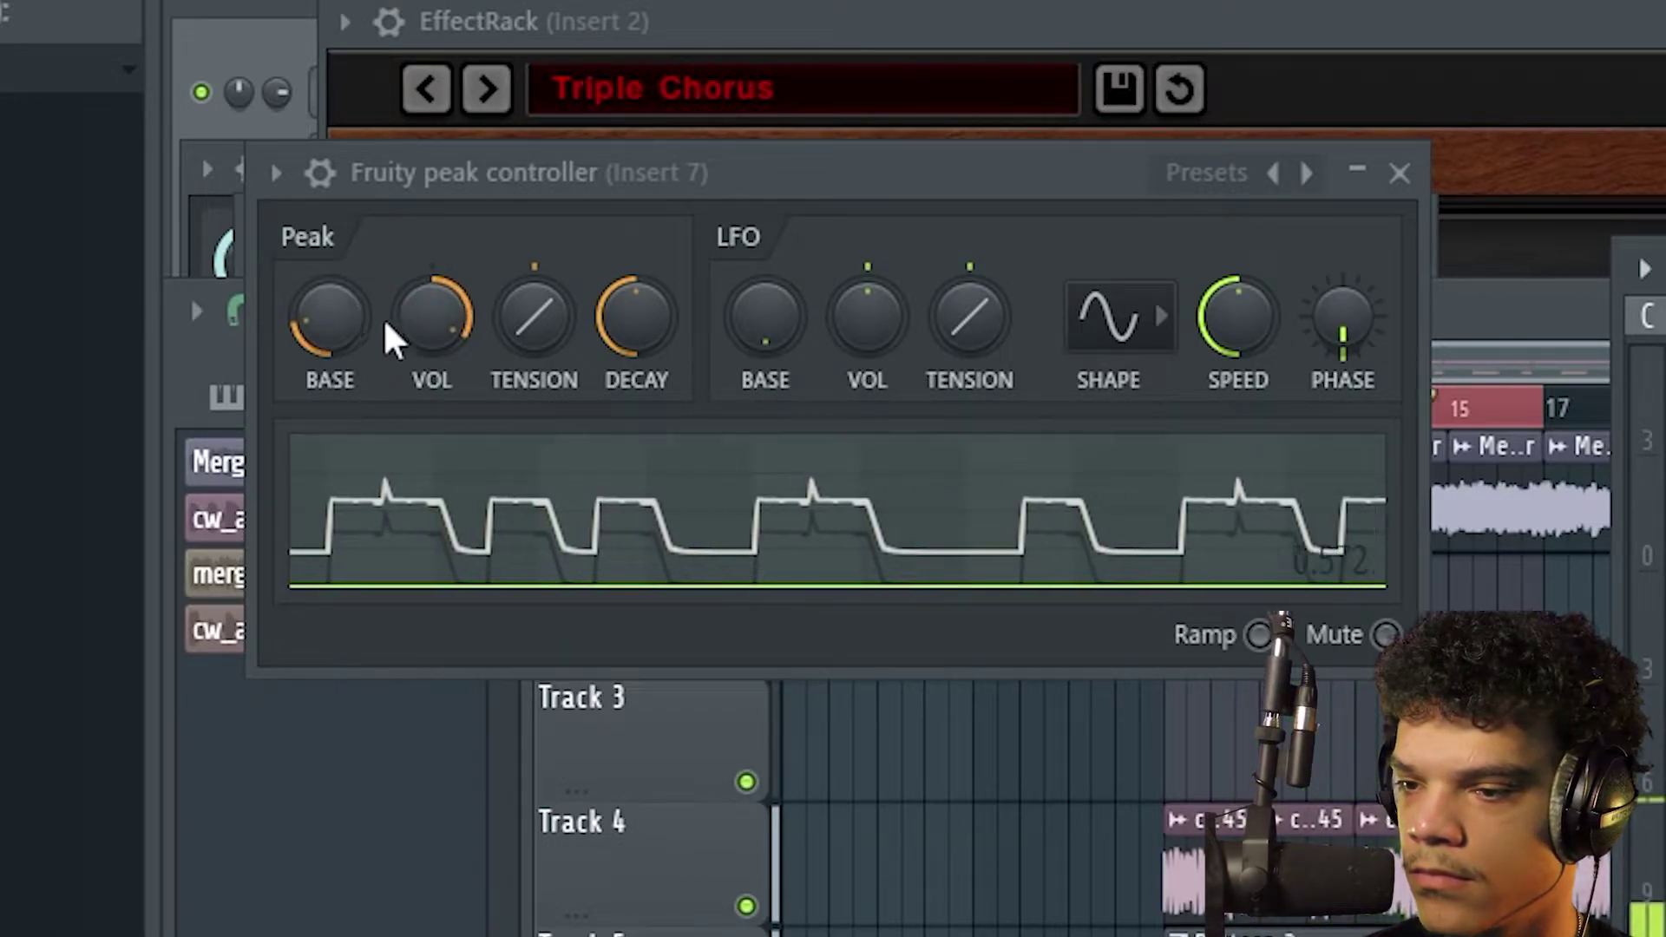
pyautogui.moveTo(436, 314); pyautogui.dragTo(436, 338)
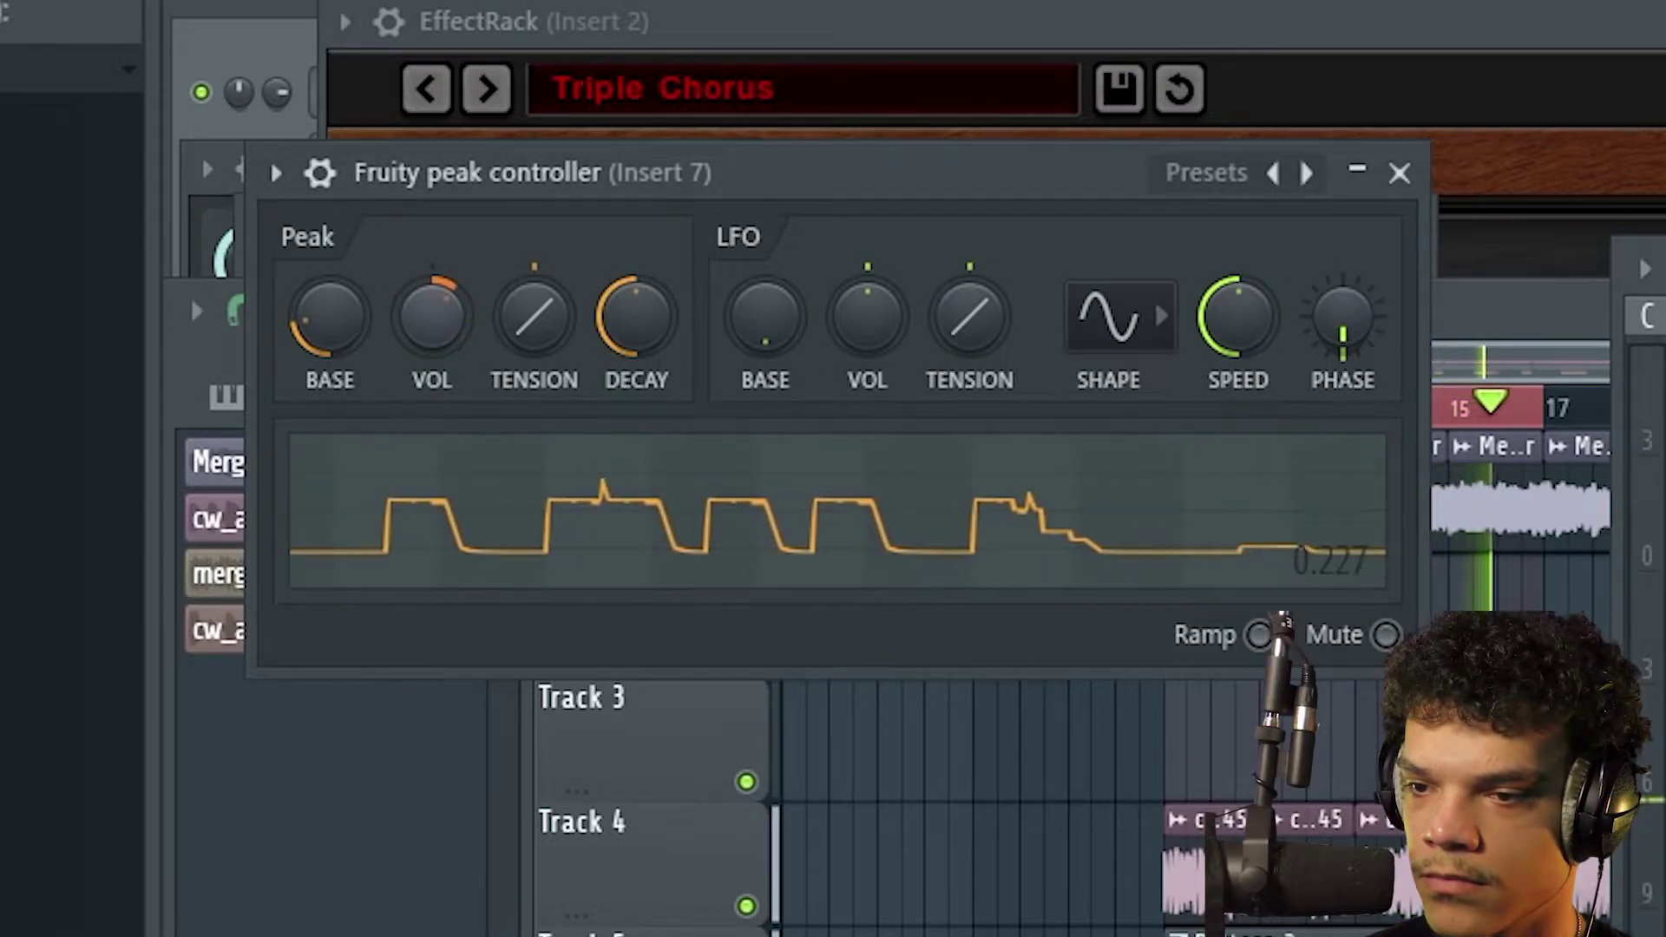
pyautogui.moveTo(431, 317); pyautogui.dragTo(416, 347)
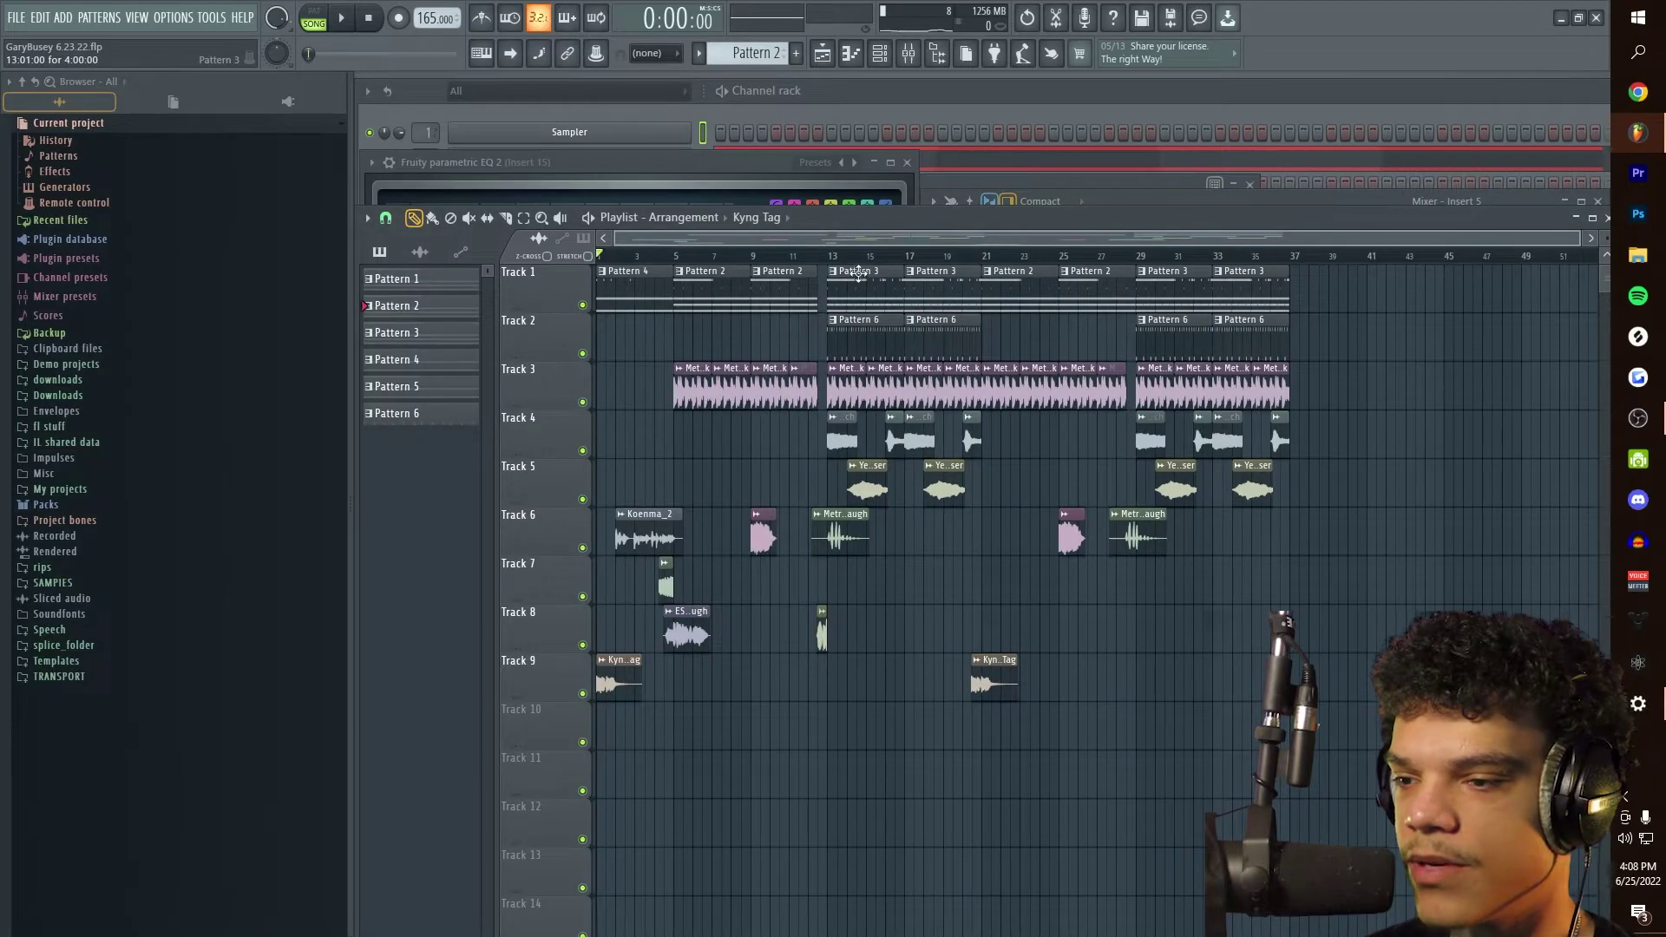
# Loop bars 13–17 in the playlist, play them, and select Insert 1 in the mixer
pyautogui.moveTo(829, 259); pyautogui.dragTo(916, 267)
pyautogui.click(1119, 201)
pyautogui.press('space')
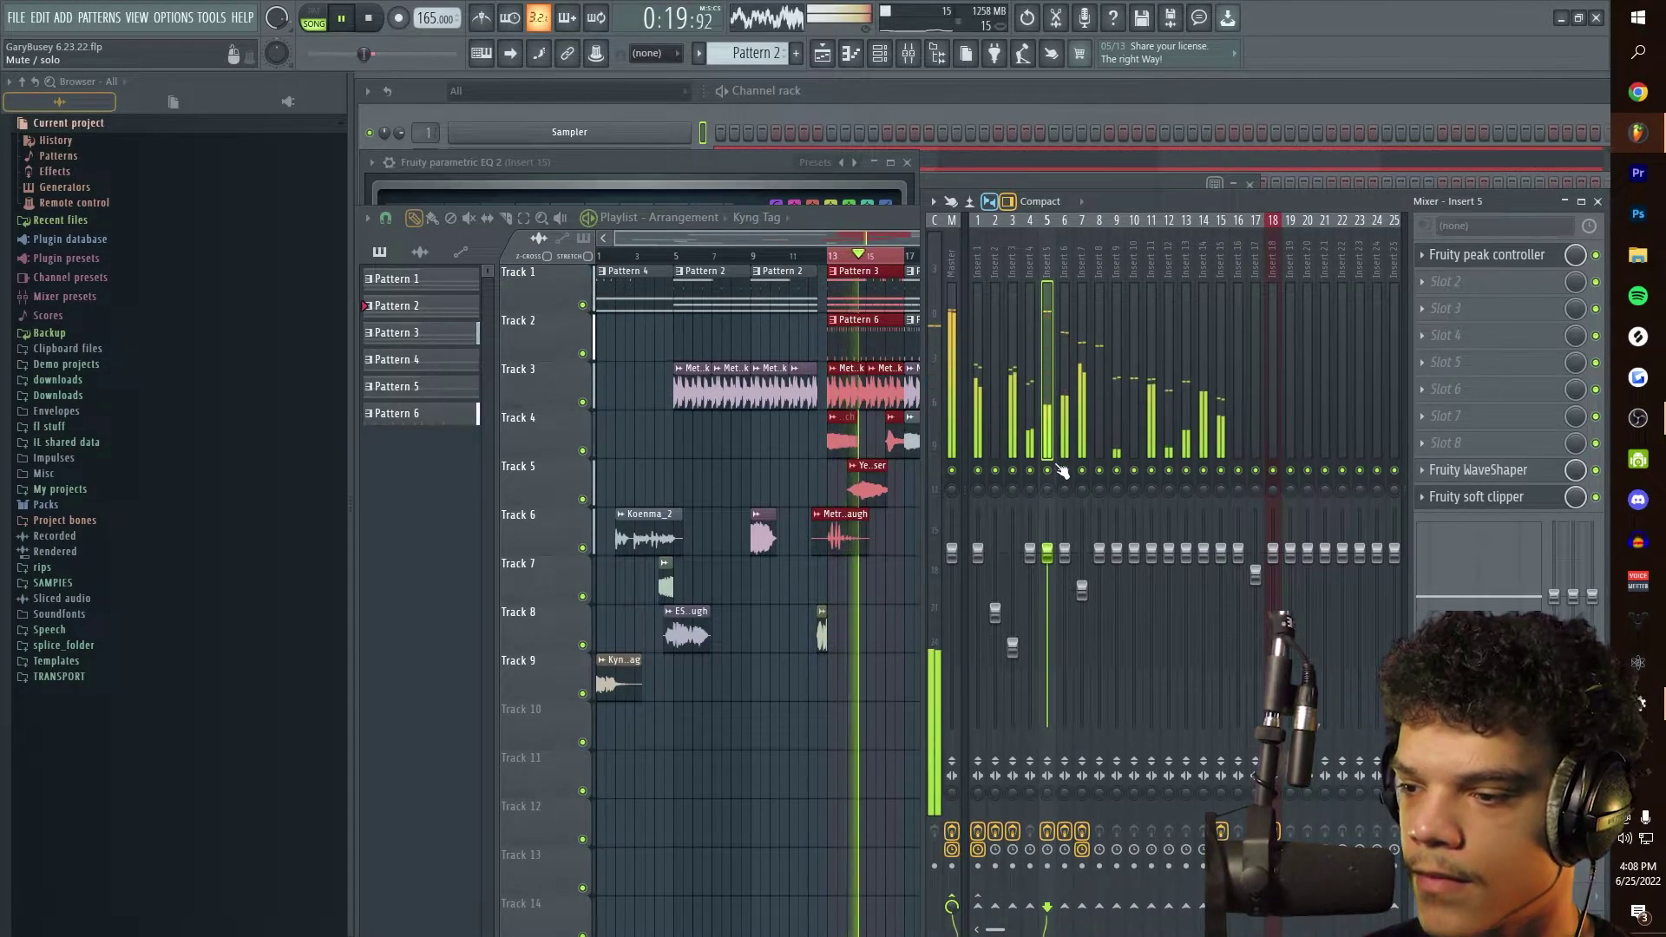
pyautogui.press('space')
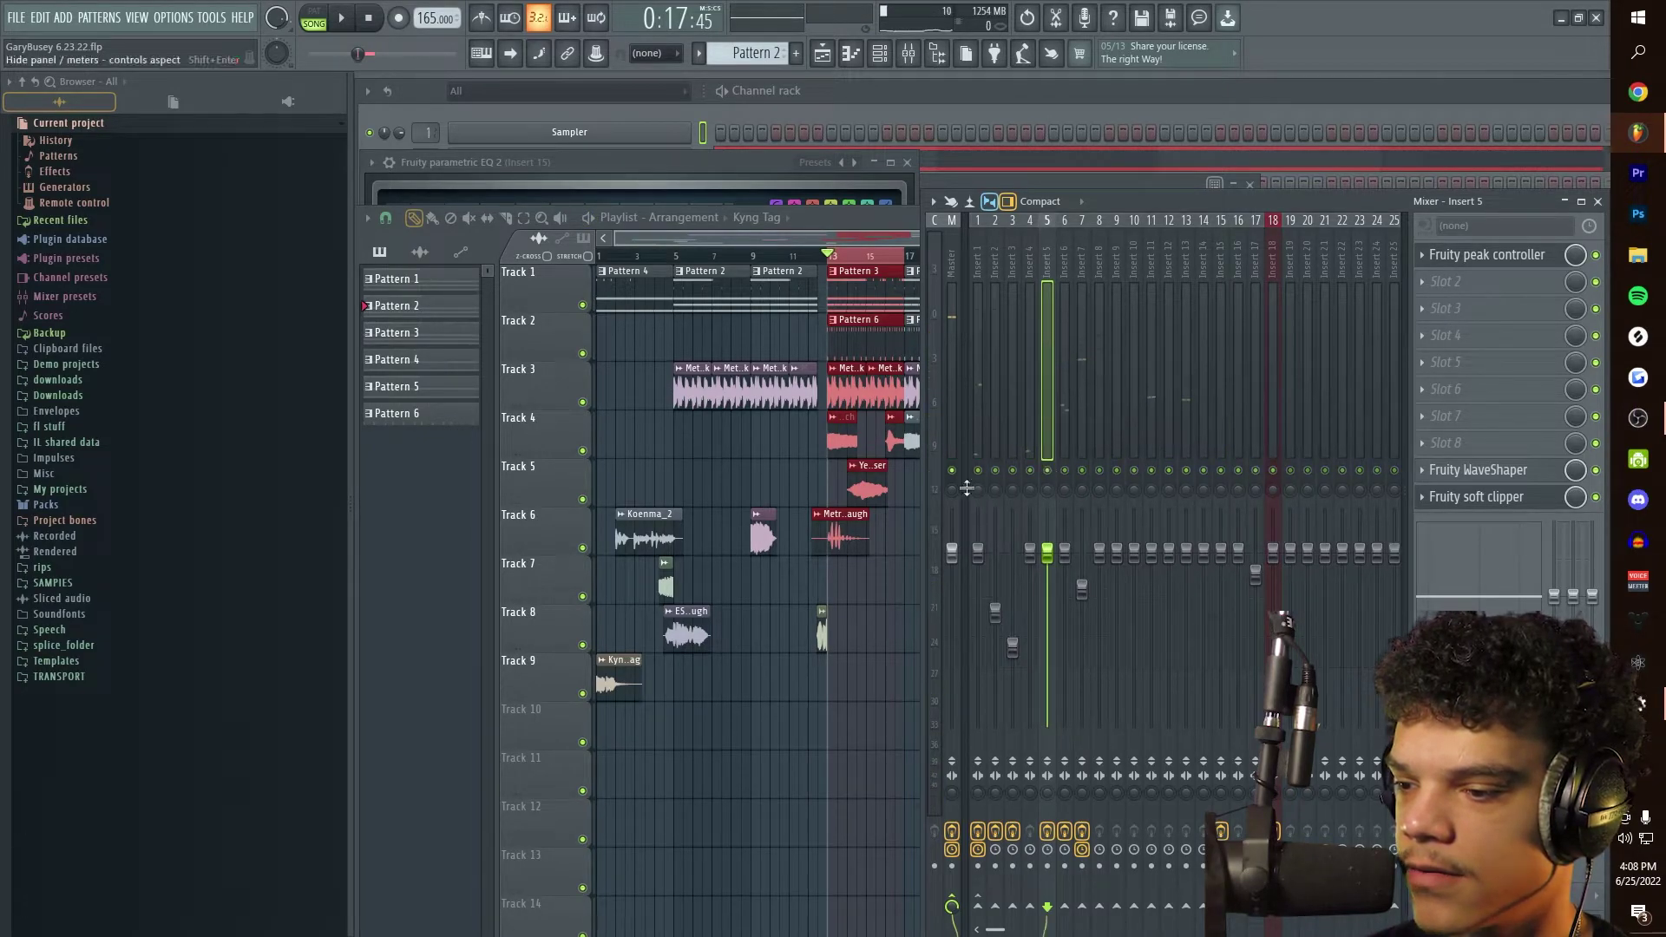
pyautogui.press('space')
pyautogui.click(978, 425)
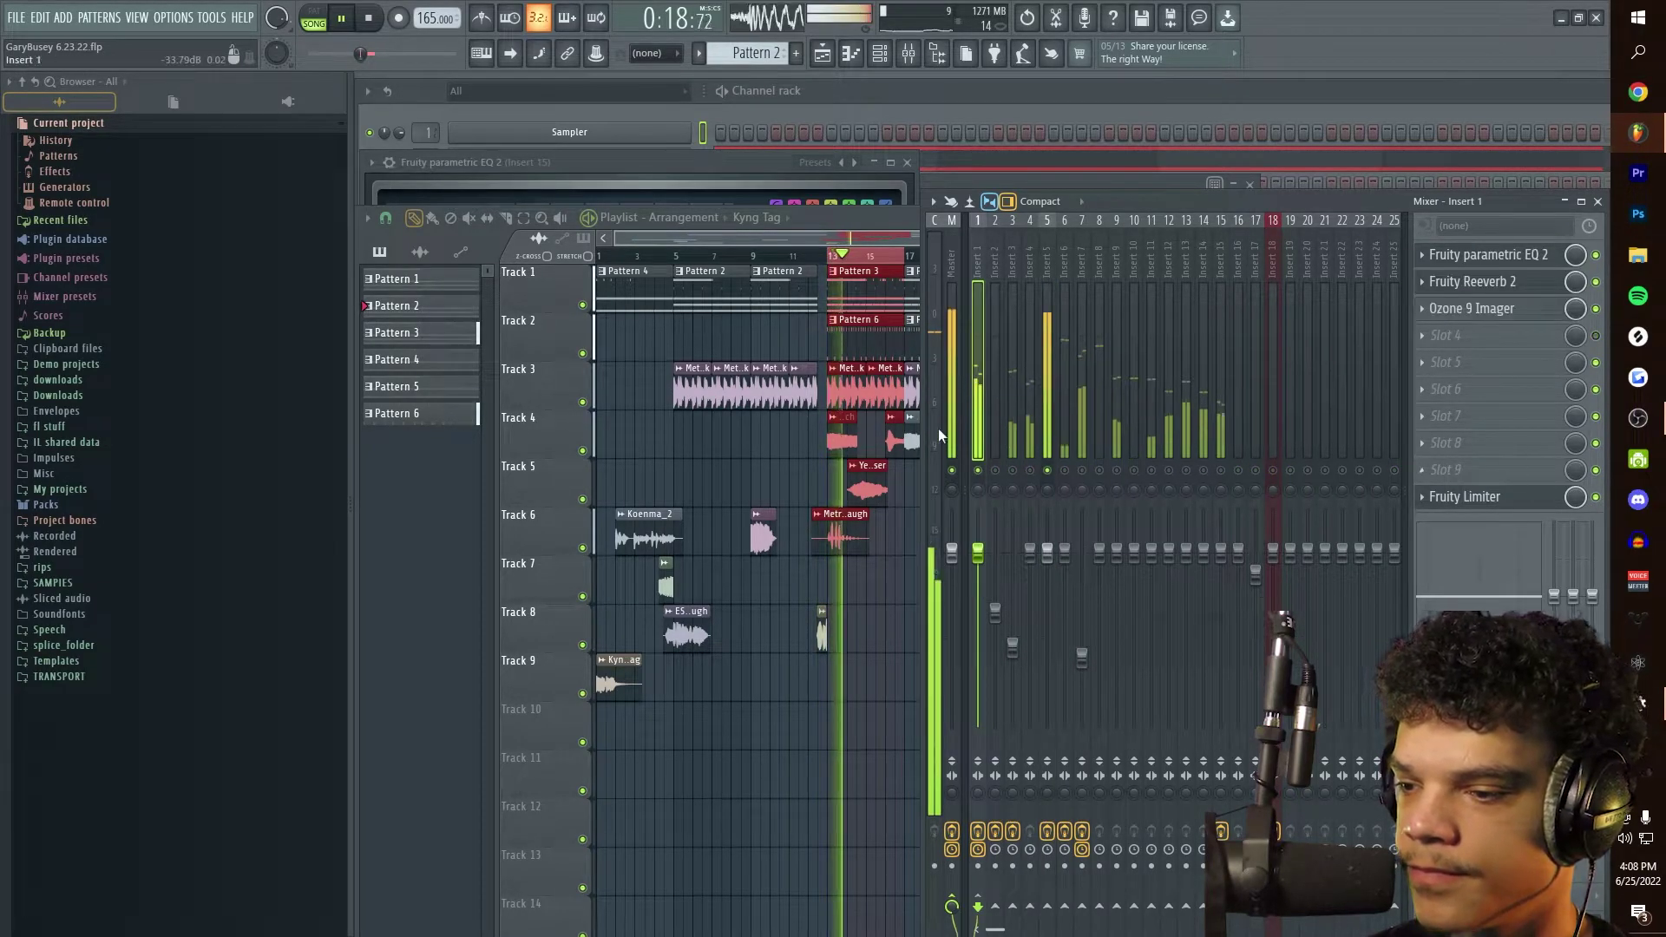
# Delete the old Fruity Limiter from Insert 1's effect chain
pyautogui.click(1518, 505)
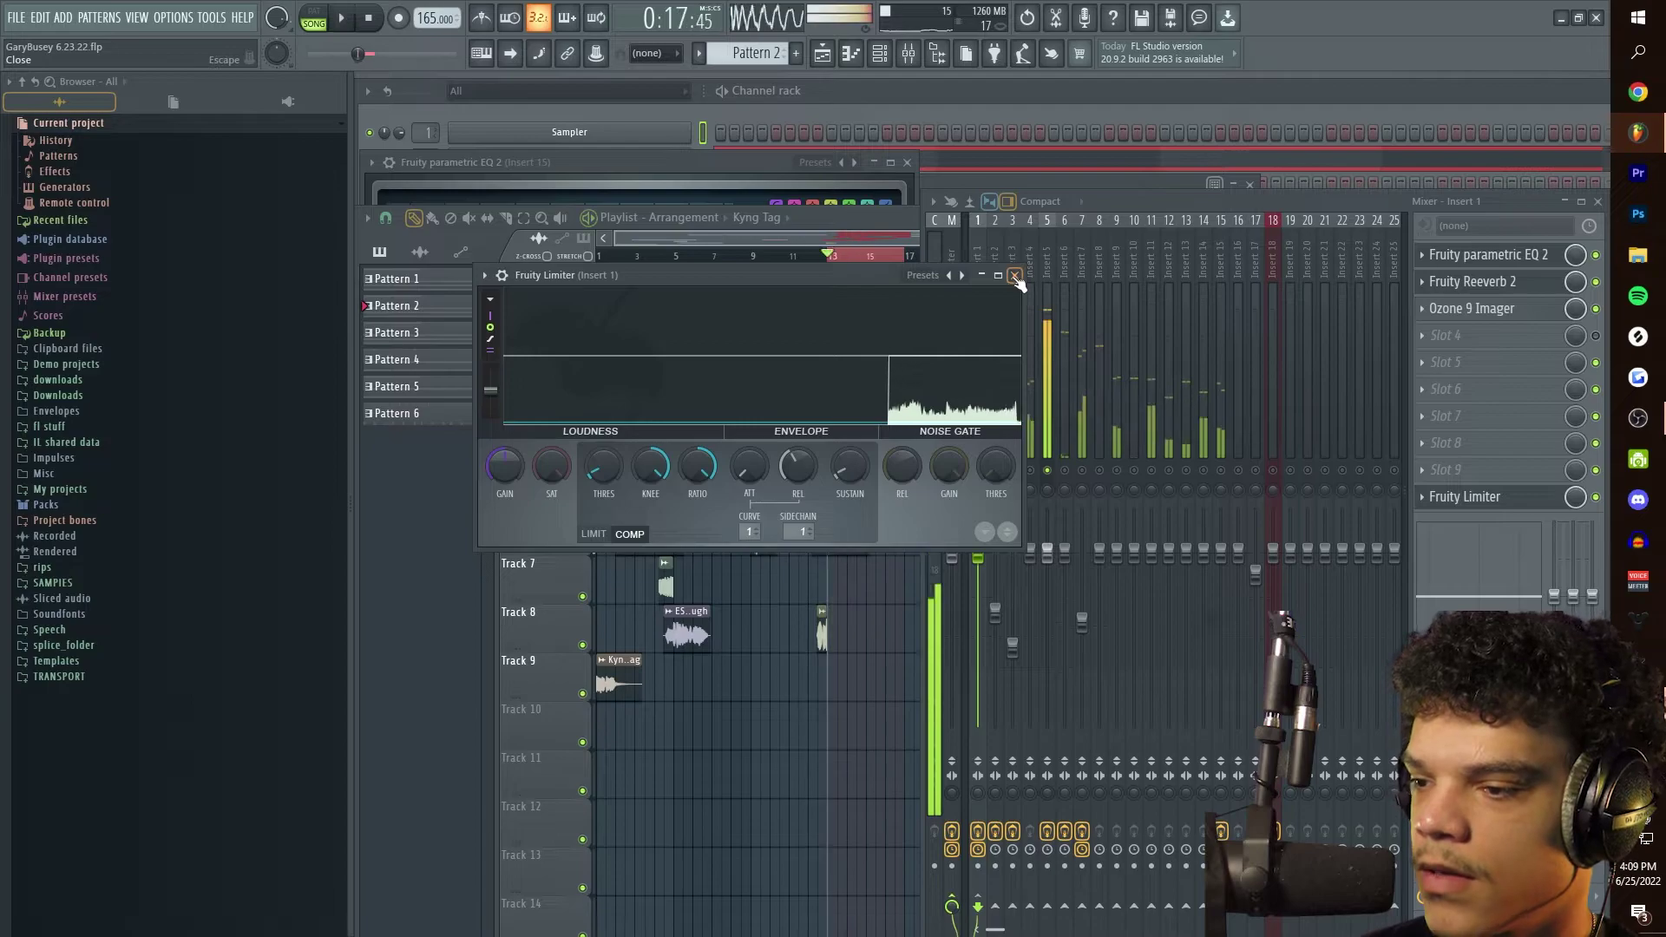
pyautogui.click(1422, 497)
pyautogui.click(1446, 533)
# Route Insert 5 to Insert 1 using 'Sidechain to this track'
pyautogui.click(1039, 333)
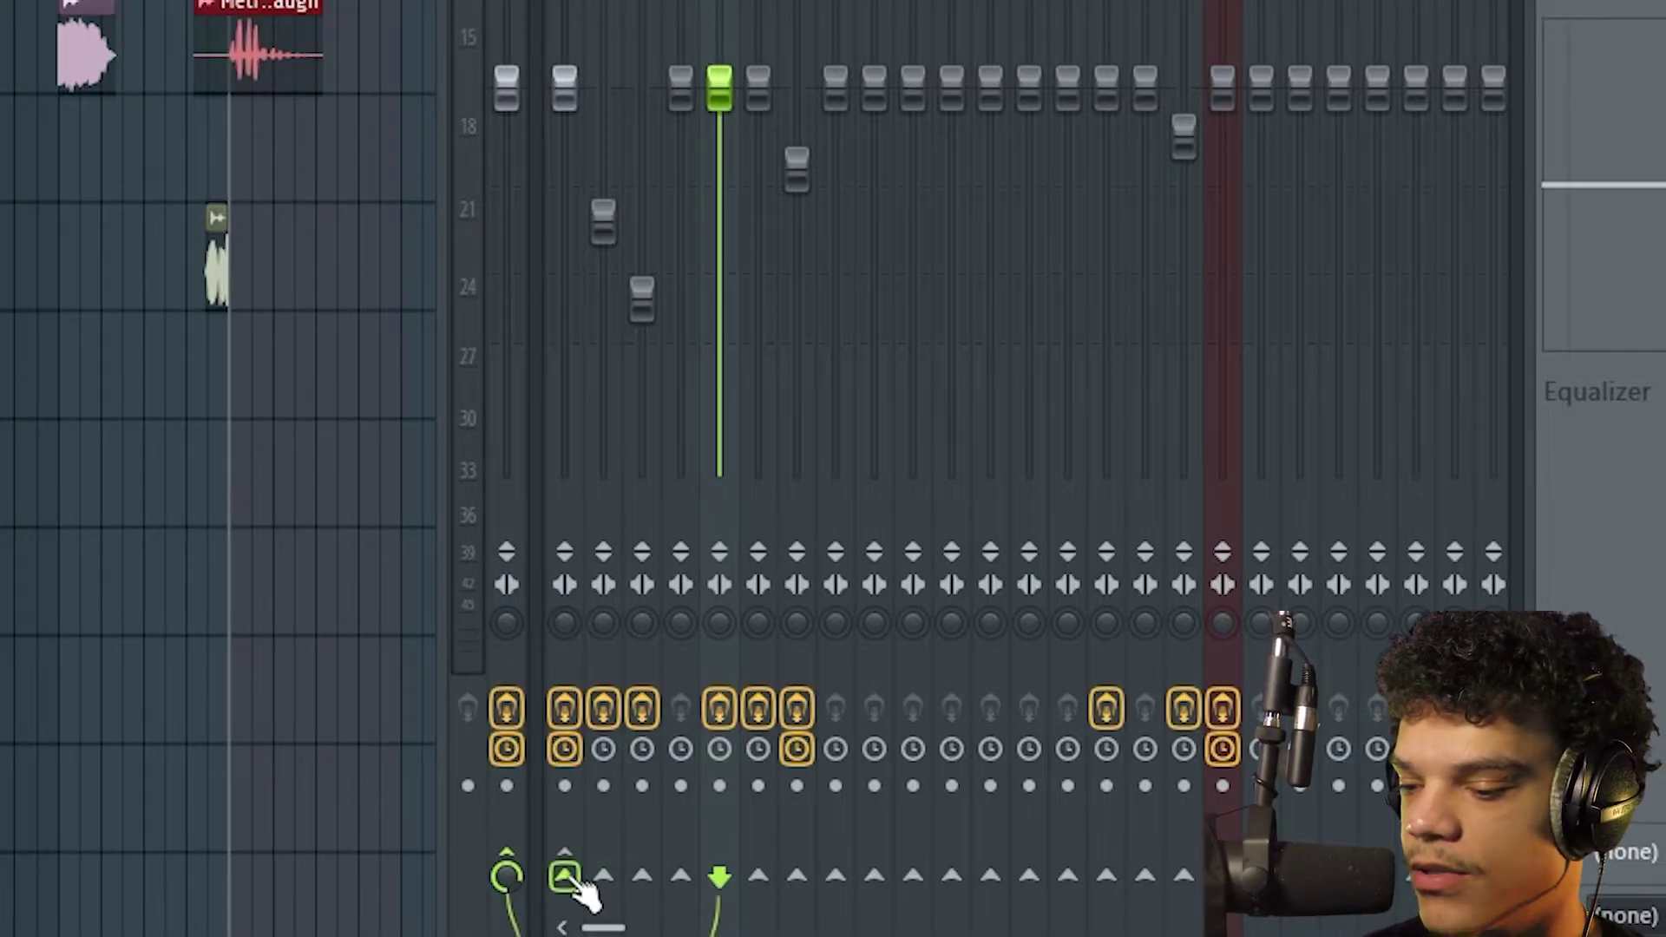
pyautogui.rightClick(569, 878)
pyautogui.click(468, 819)
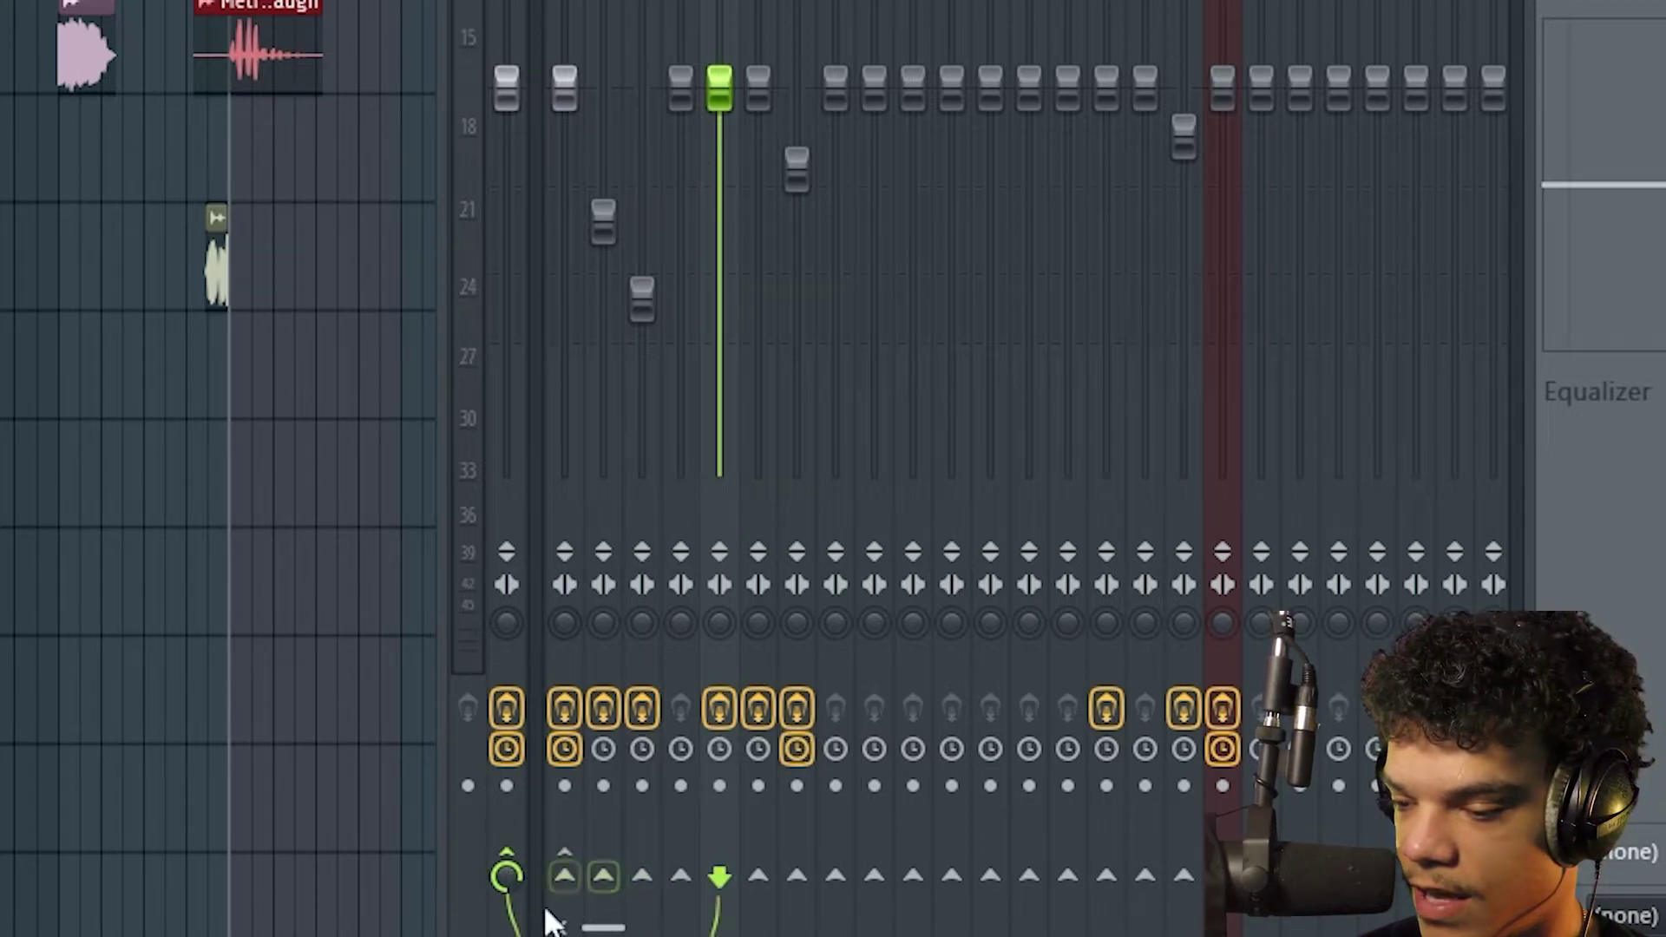
pyautogui.rightClick(566, 878)
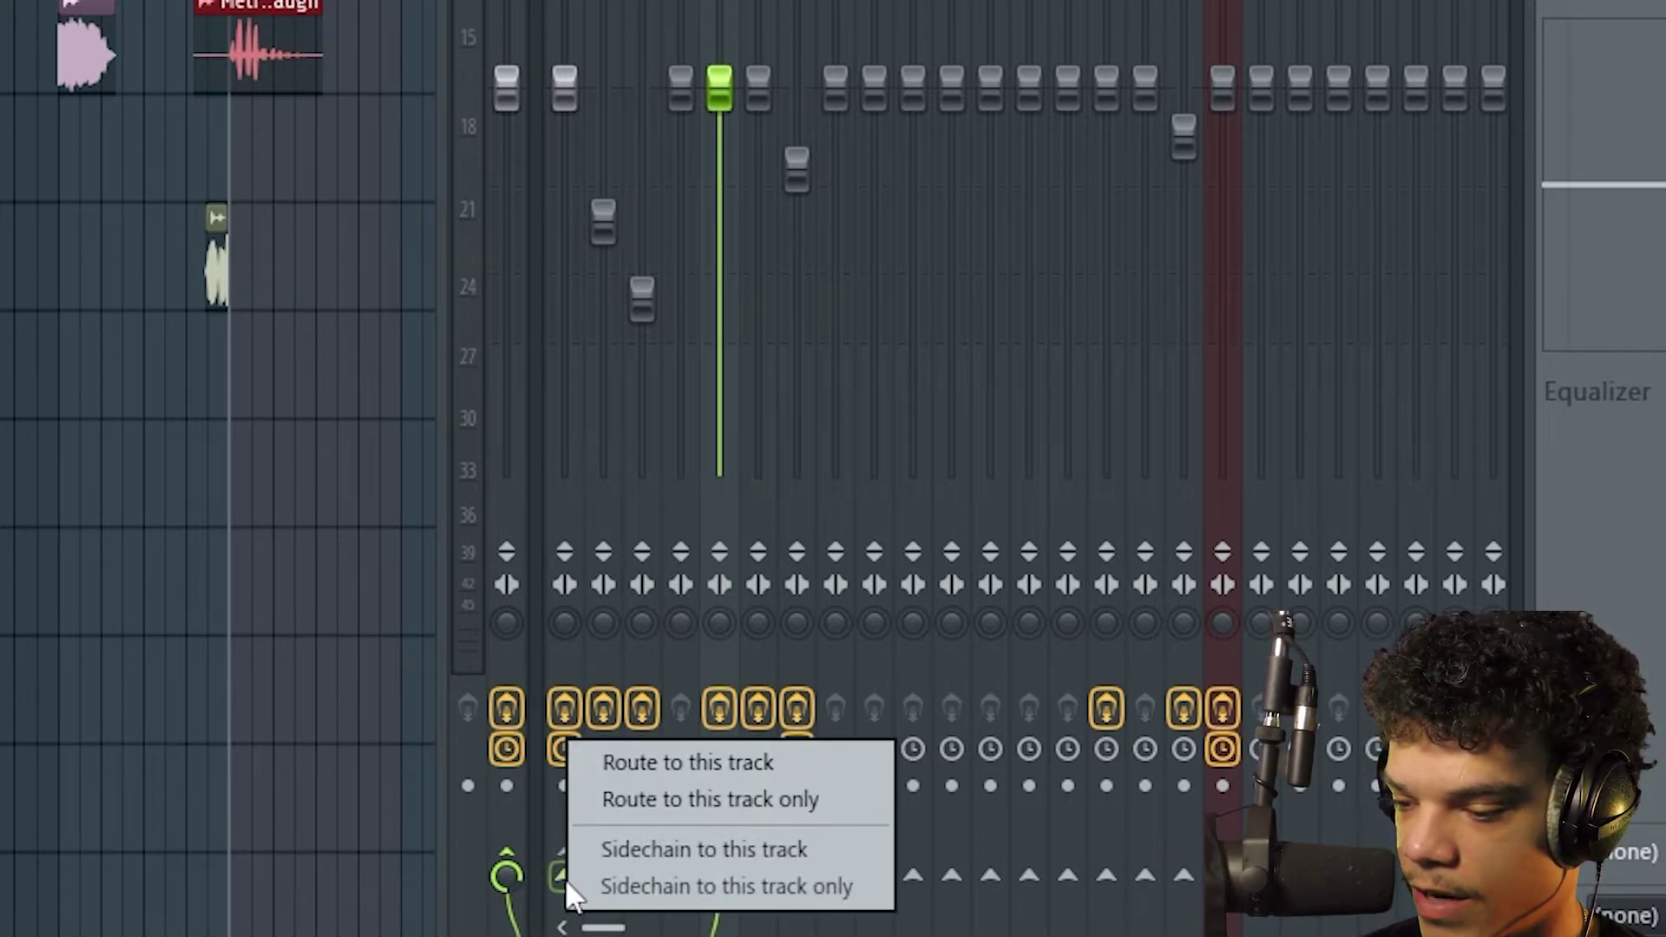
pyautogui.click(836, 850)
# Load a fresh Fruity Limiter into Insert 1's empty effect slot
pyautogui.click(1501, 498)
pyautogui.moveTo(1500, 513)
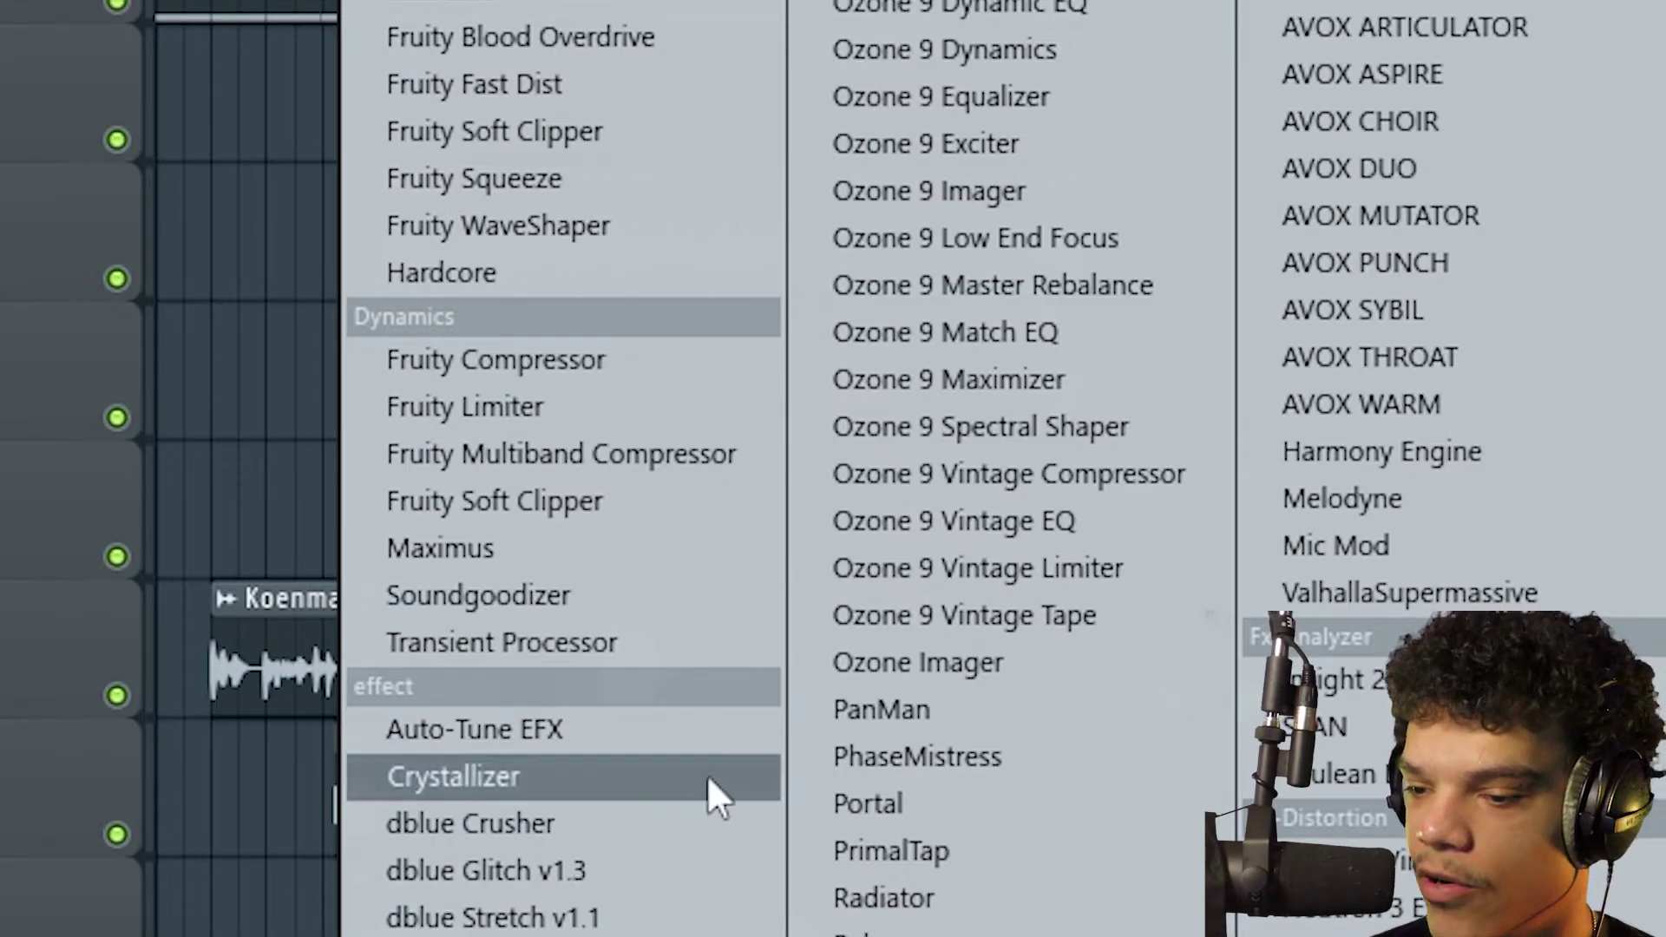
pyautogui.click(617, 407)
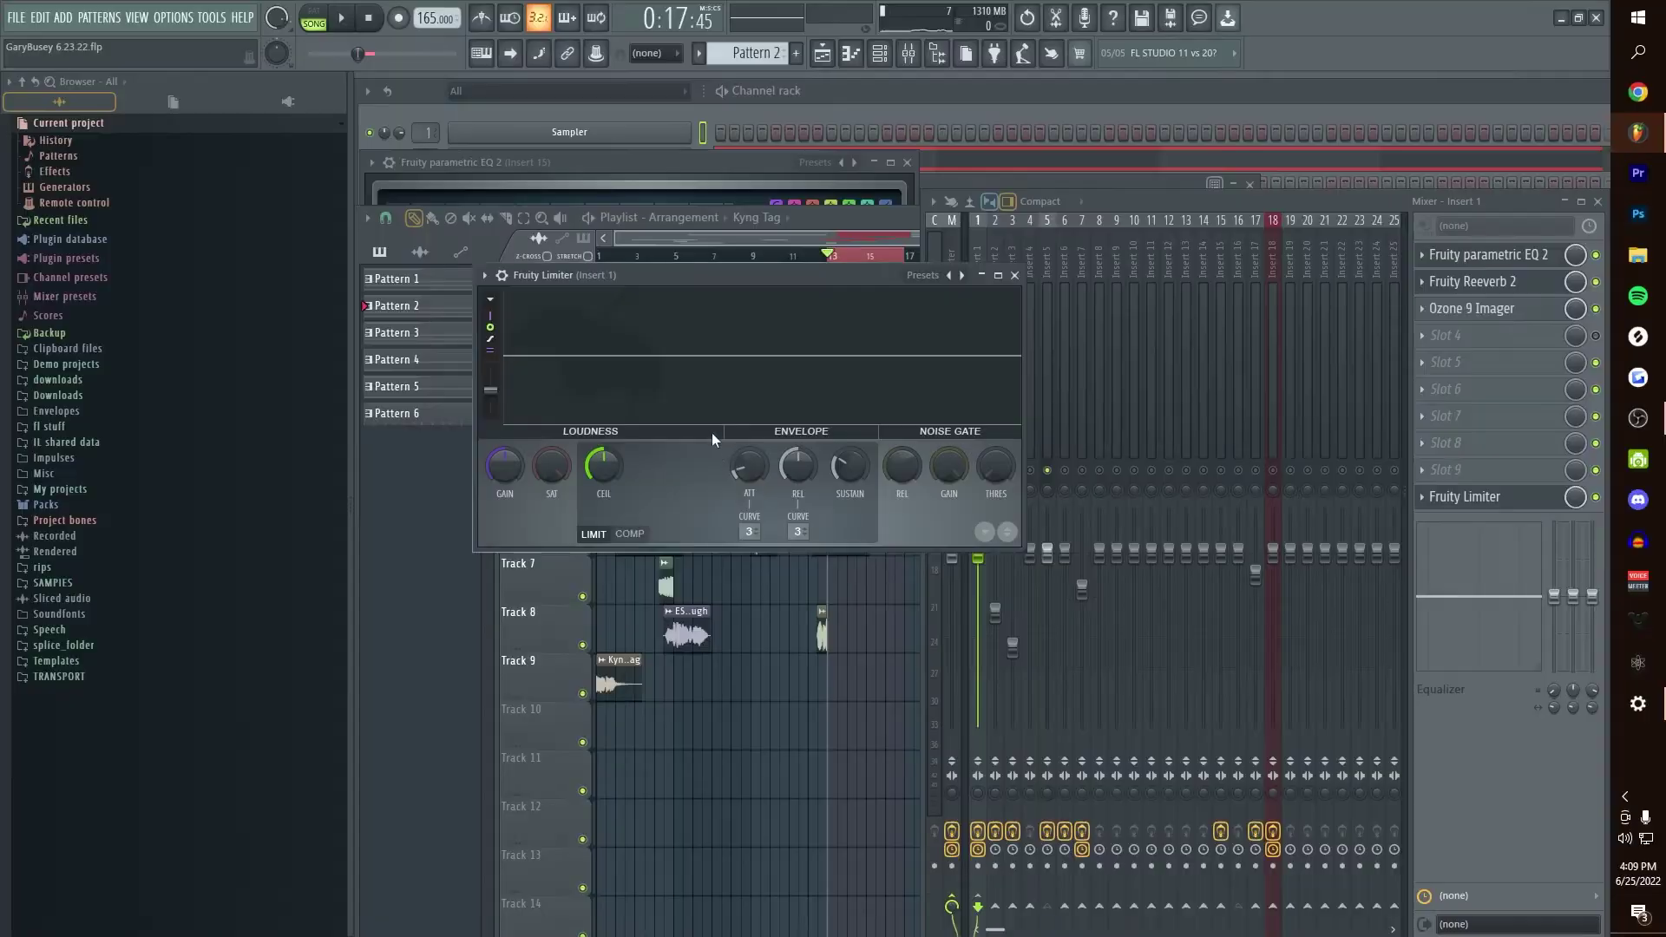
# Switch Fruity Limiter to COMP mode and choose Insert 5 in the SIDECHAIN selector
pyautogui.click(603, 536)
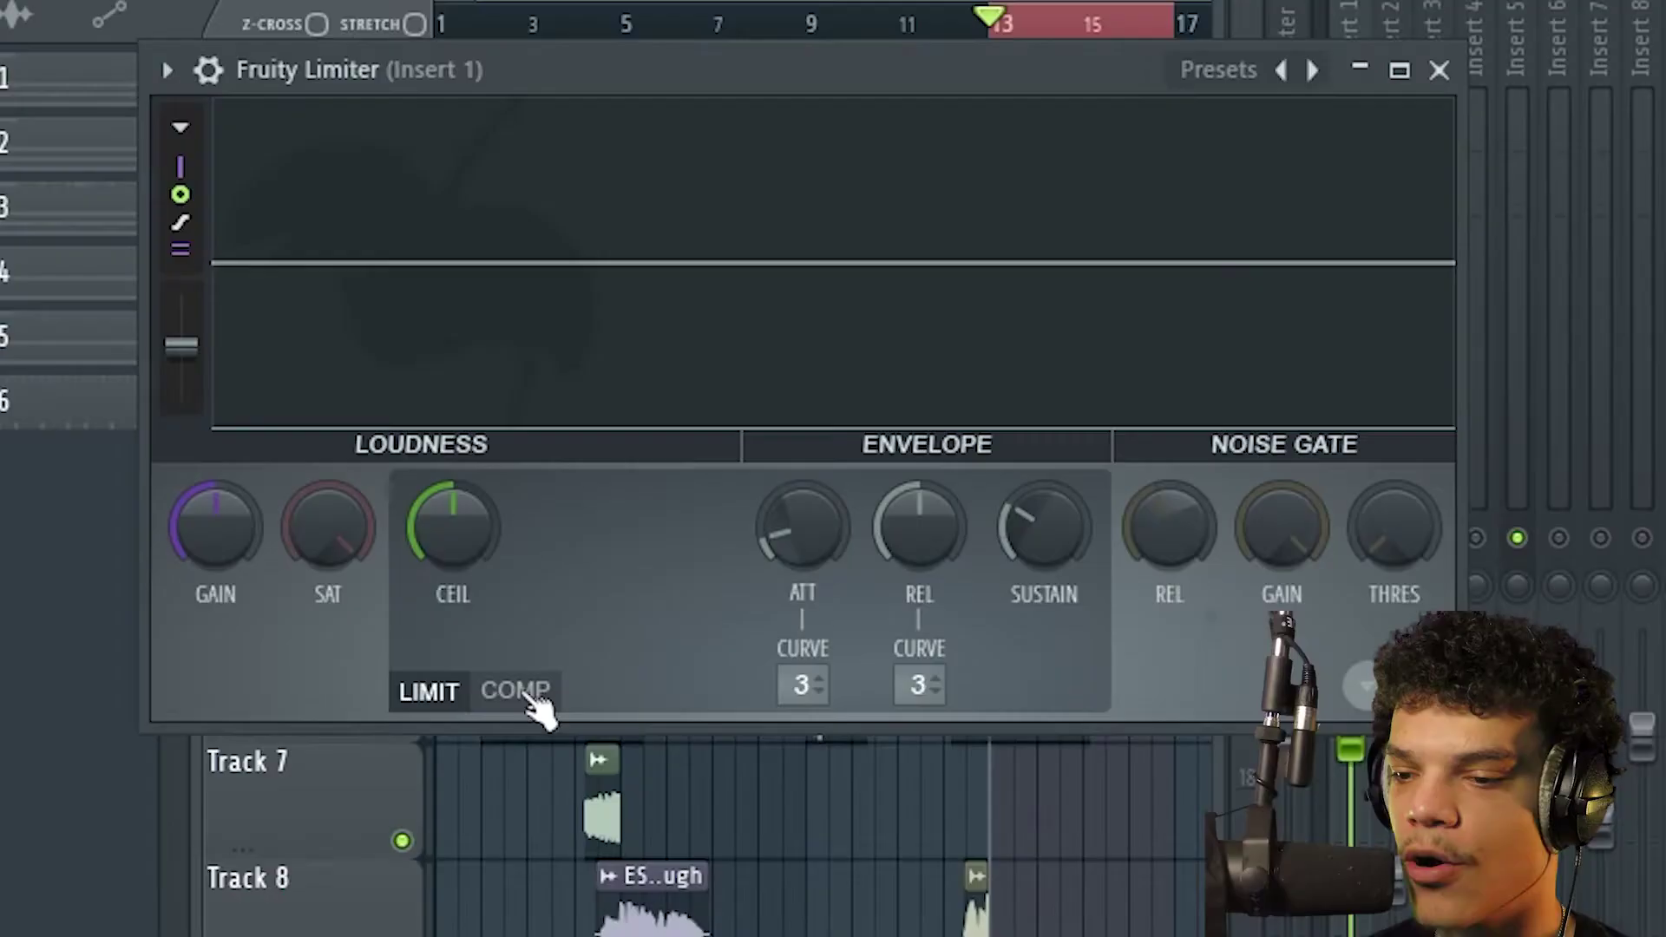
pyautogui.click(536, 694)
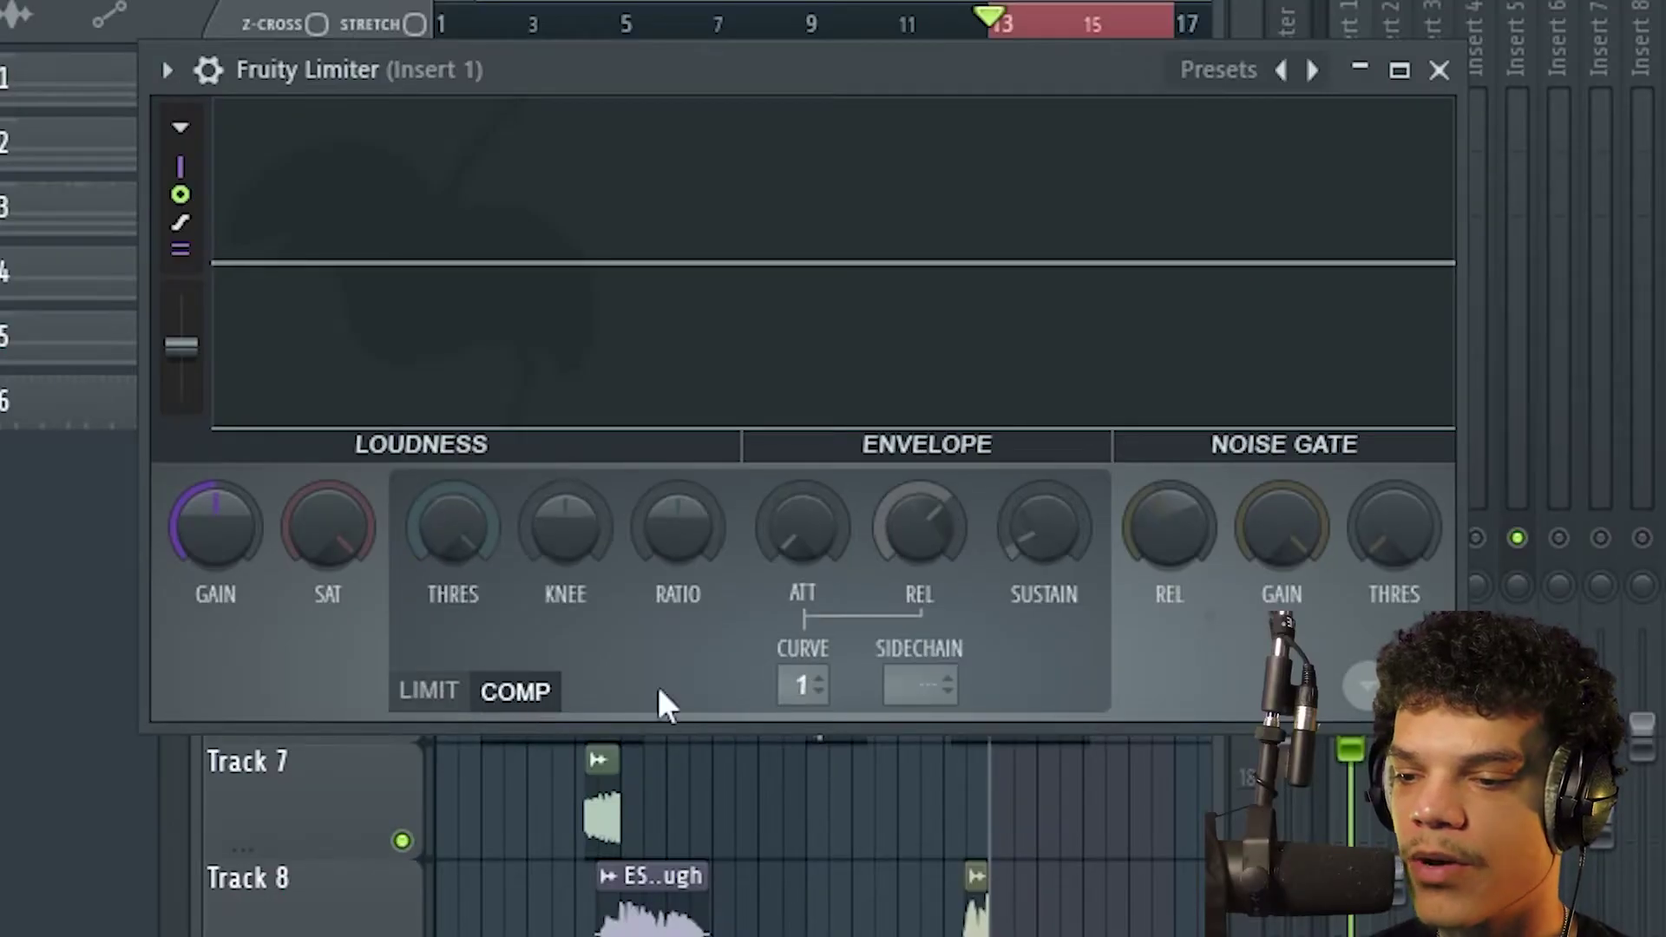
pyautogui.click(919, 686)
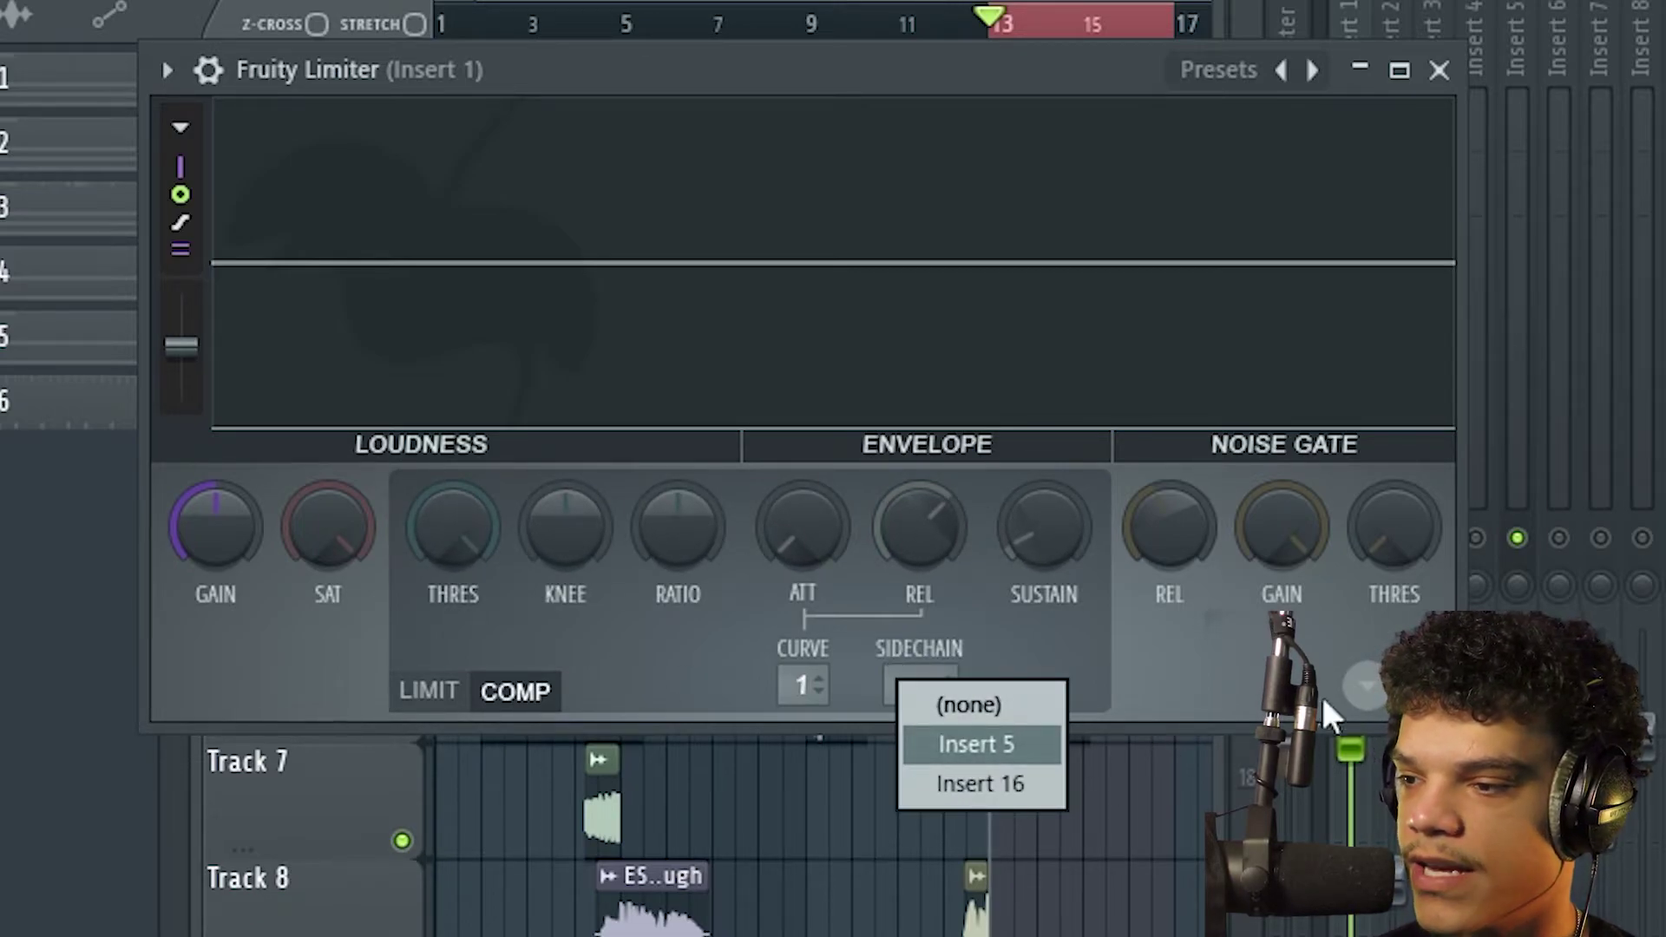
pyautogui.click(1020, 746)
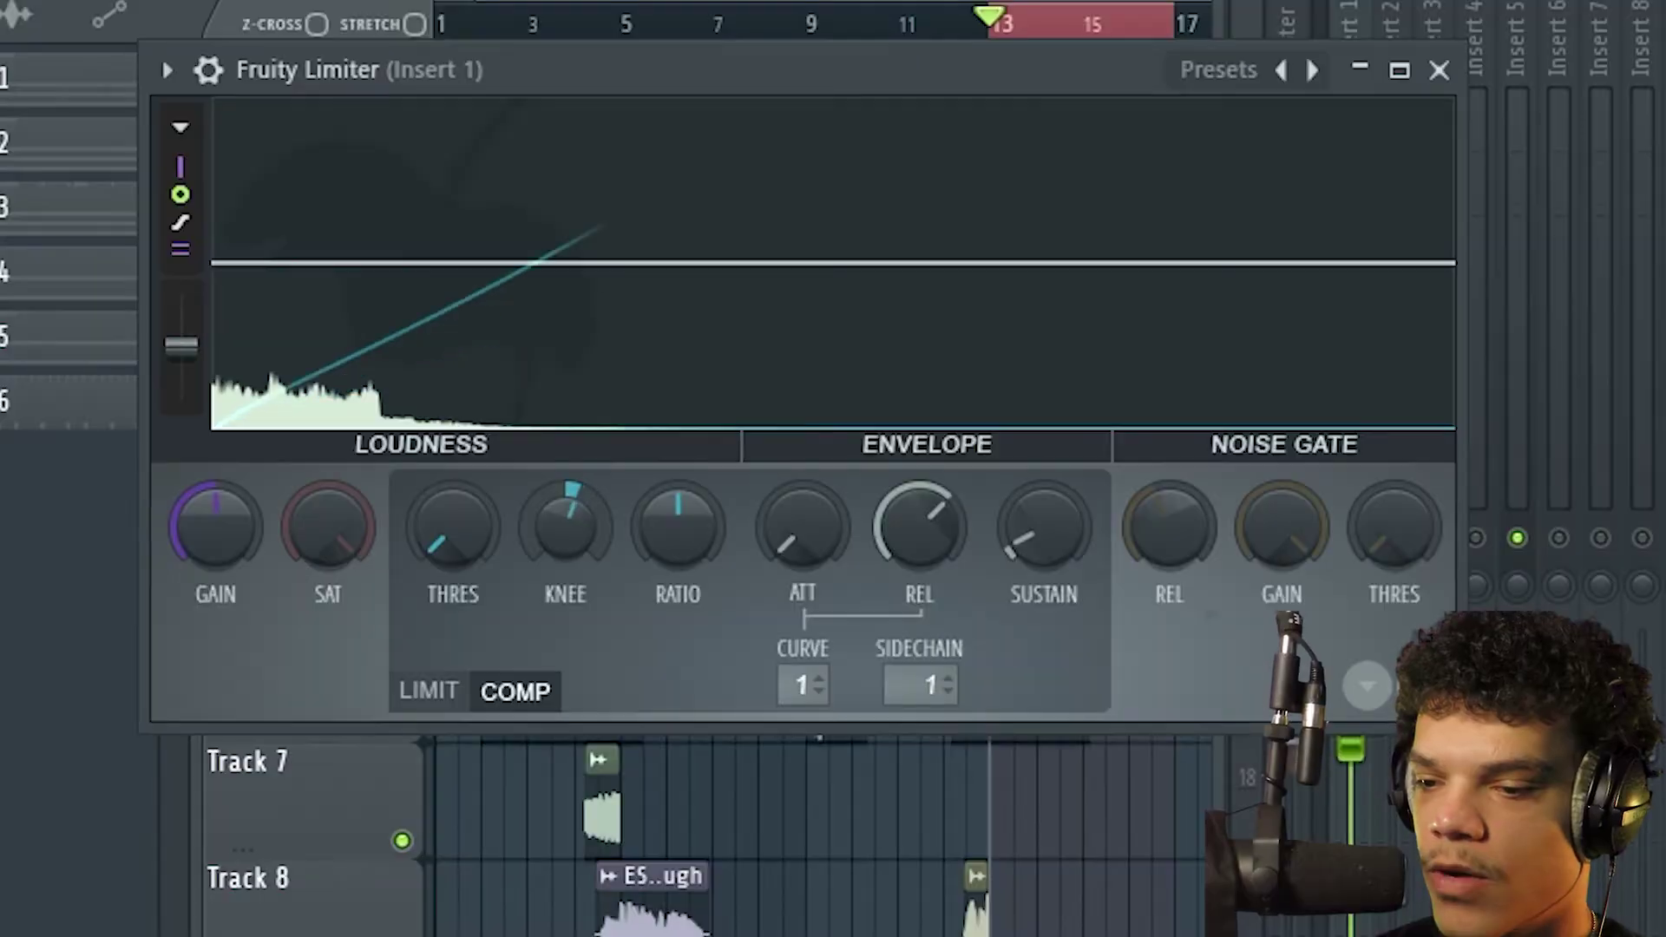
# Tune the compressor: knee eased back toward the middle, ratio raised sharply then backed off slightly
pyautogui.moveTo(565, 520); pyautogui.dragTo(610, 494)
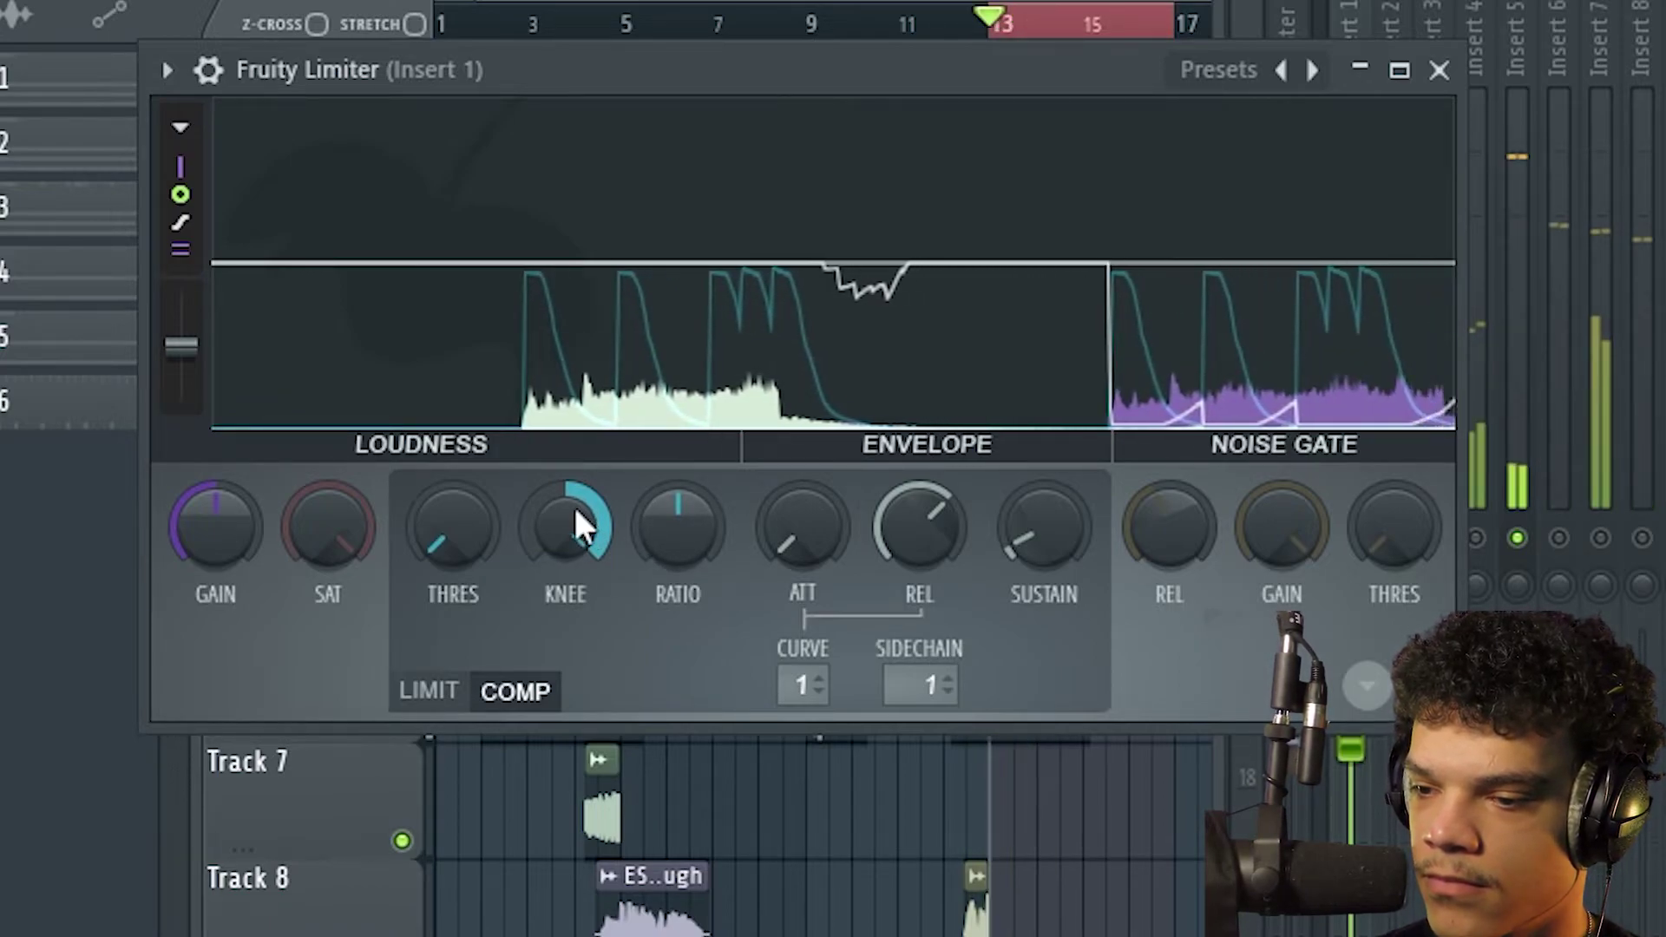
pyautogui.moveTo(574, 507); pyautogui.dragTo(574, 528)
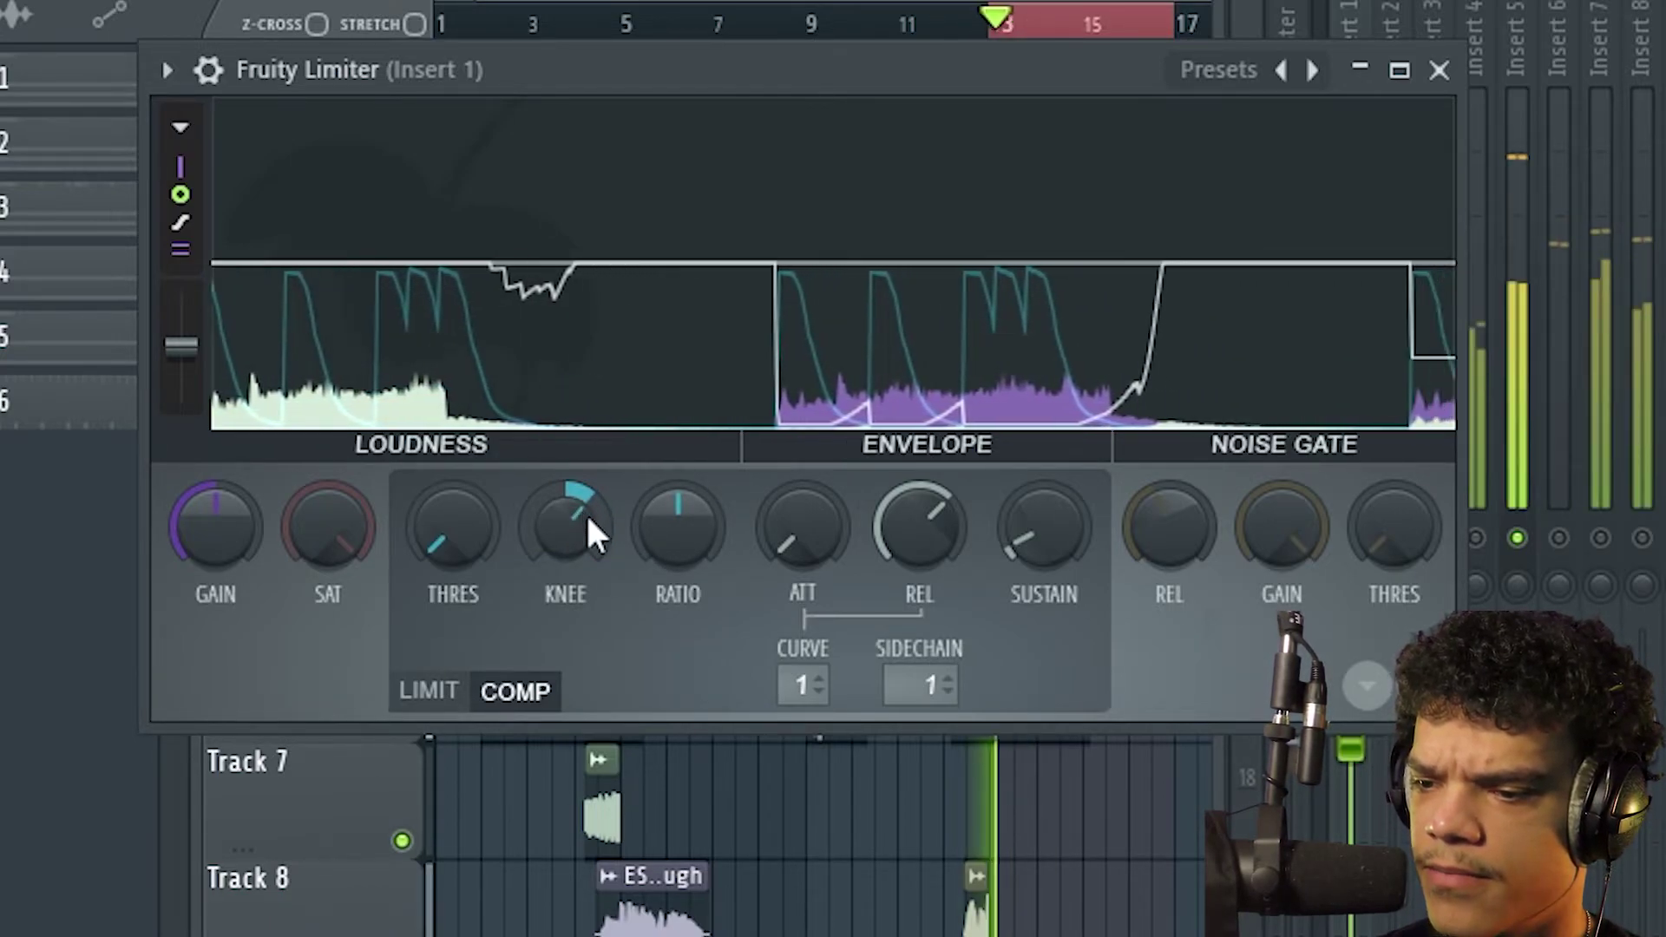
pyautogui.click(49, 625)
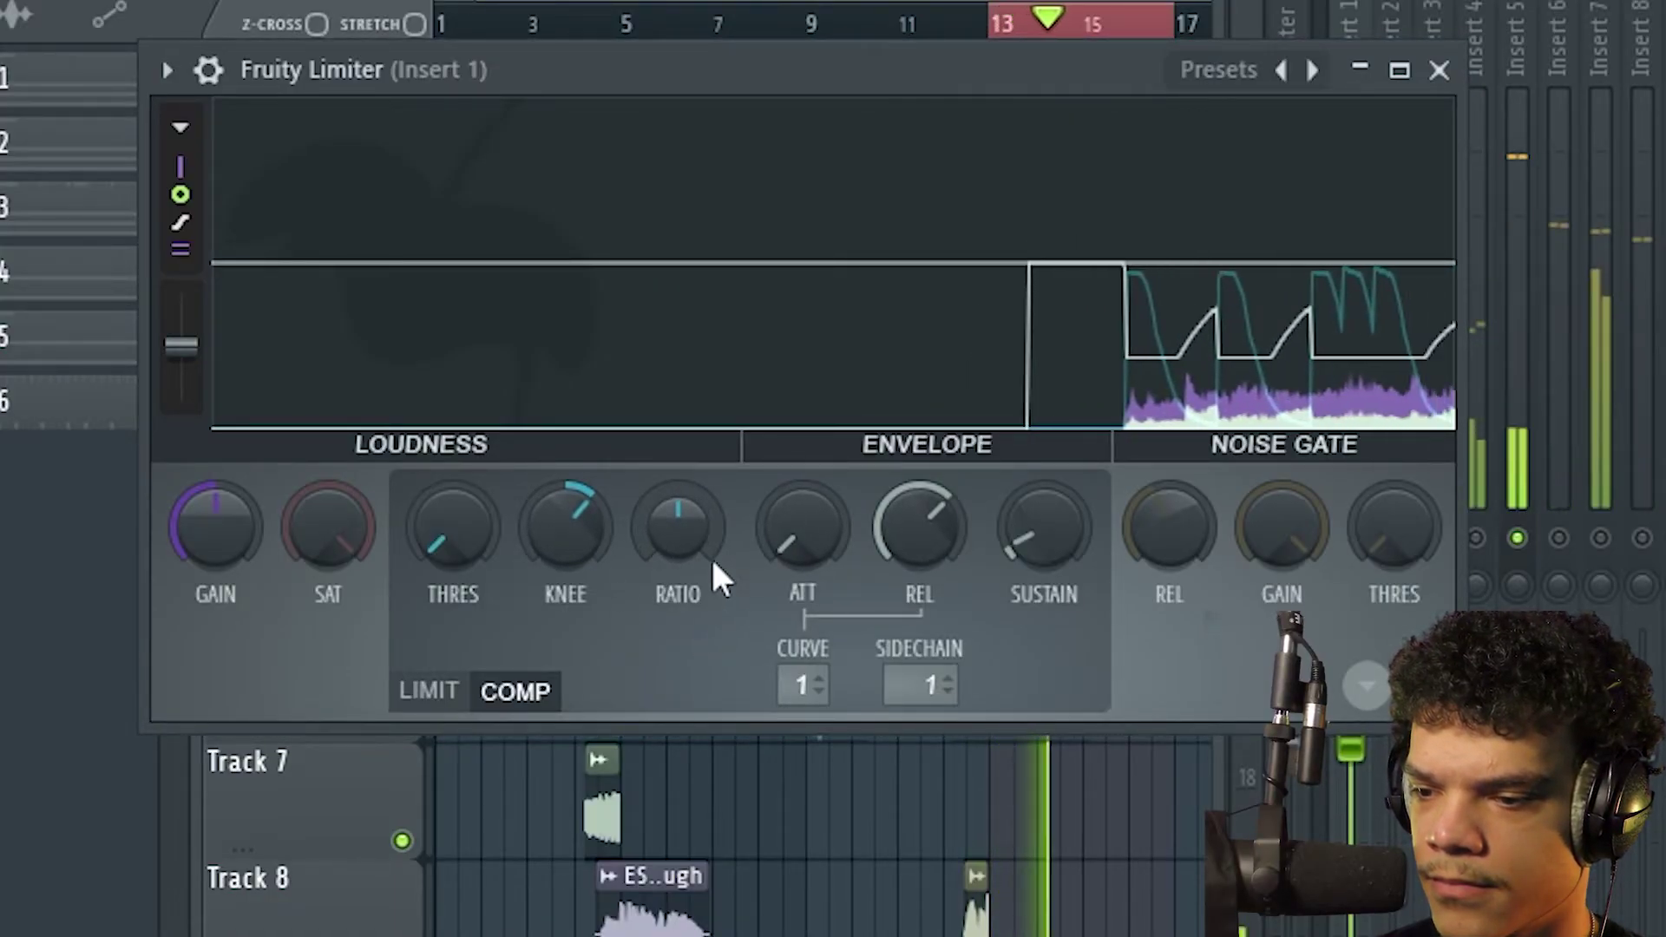
pyautogui.moveTo(710, 555); pyautogui.dragTo(705, 524)
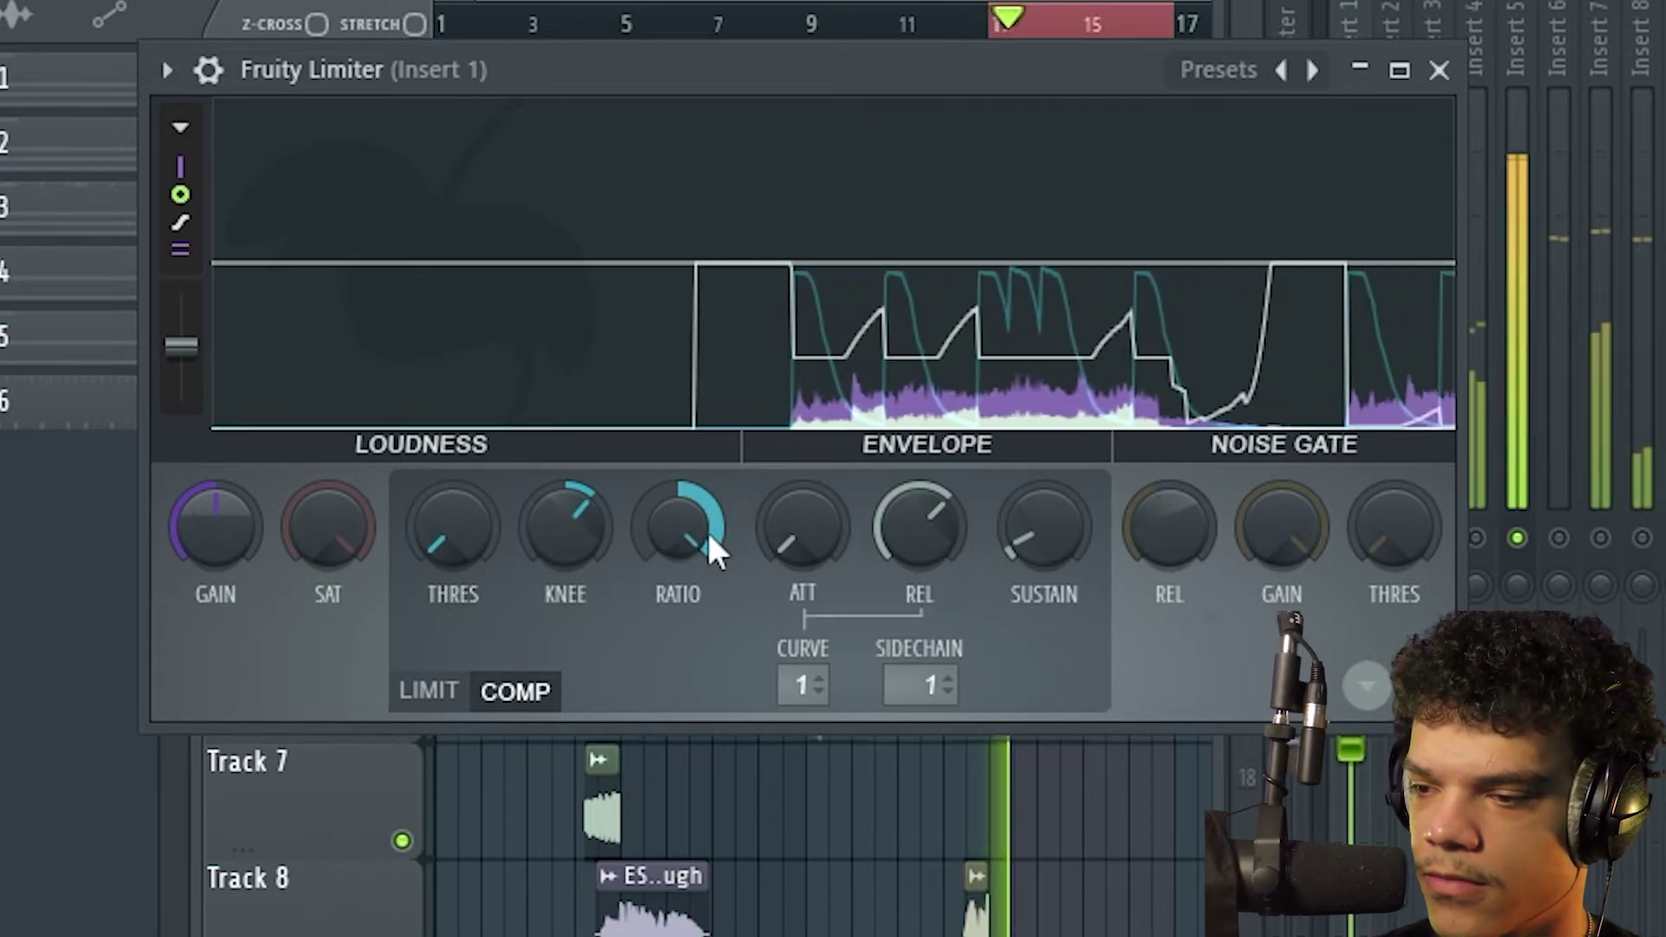
pyautogui.moveTo(565, 531); pyautogui.dragTo(483, 533)
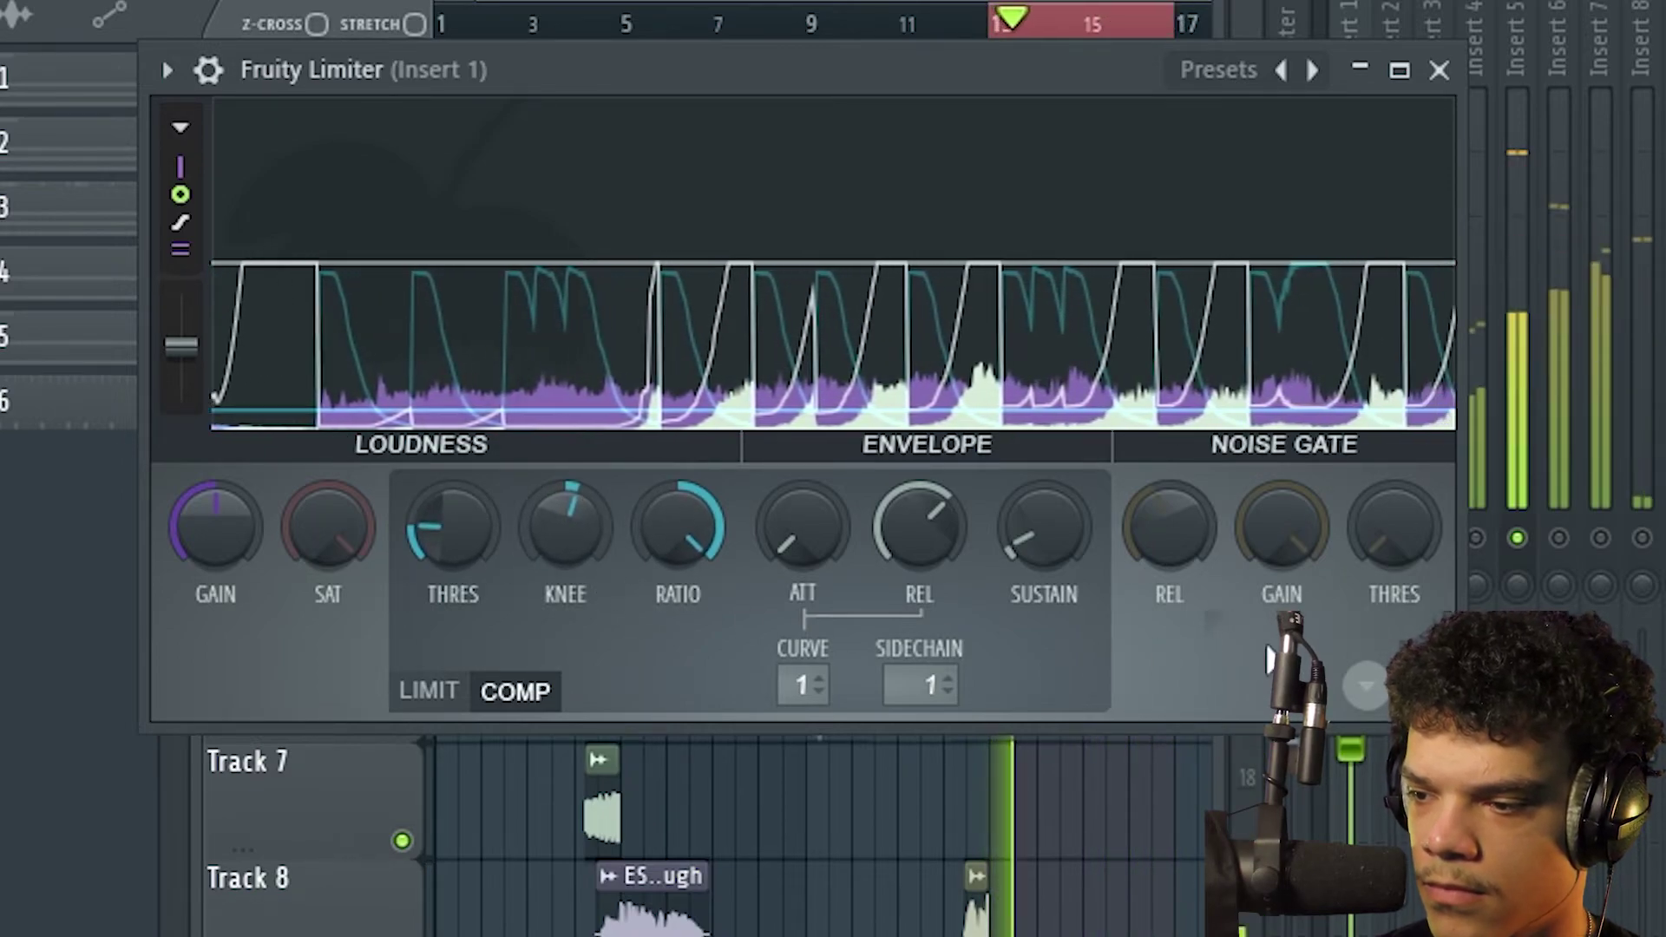
pyautogui.moveTo(678, 525); pyautogui.dragTo(677, 564)
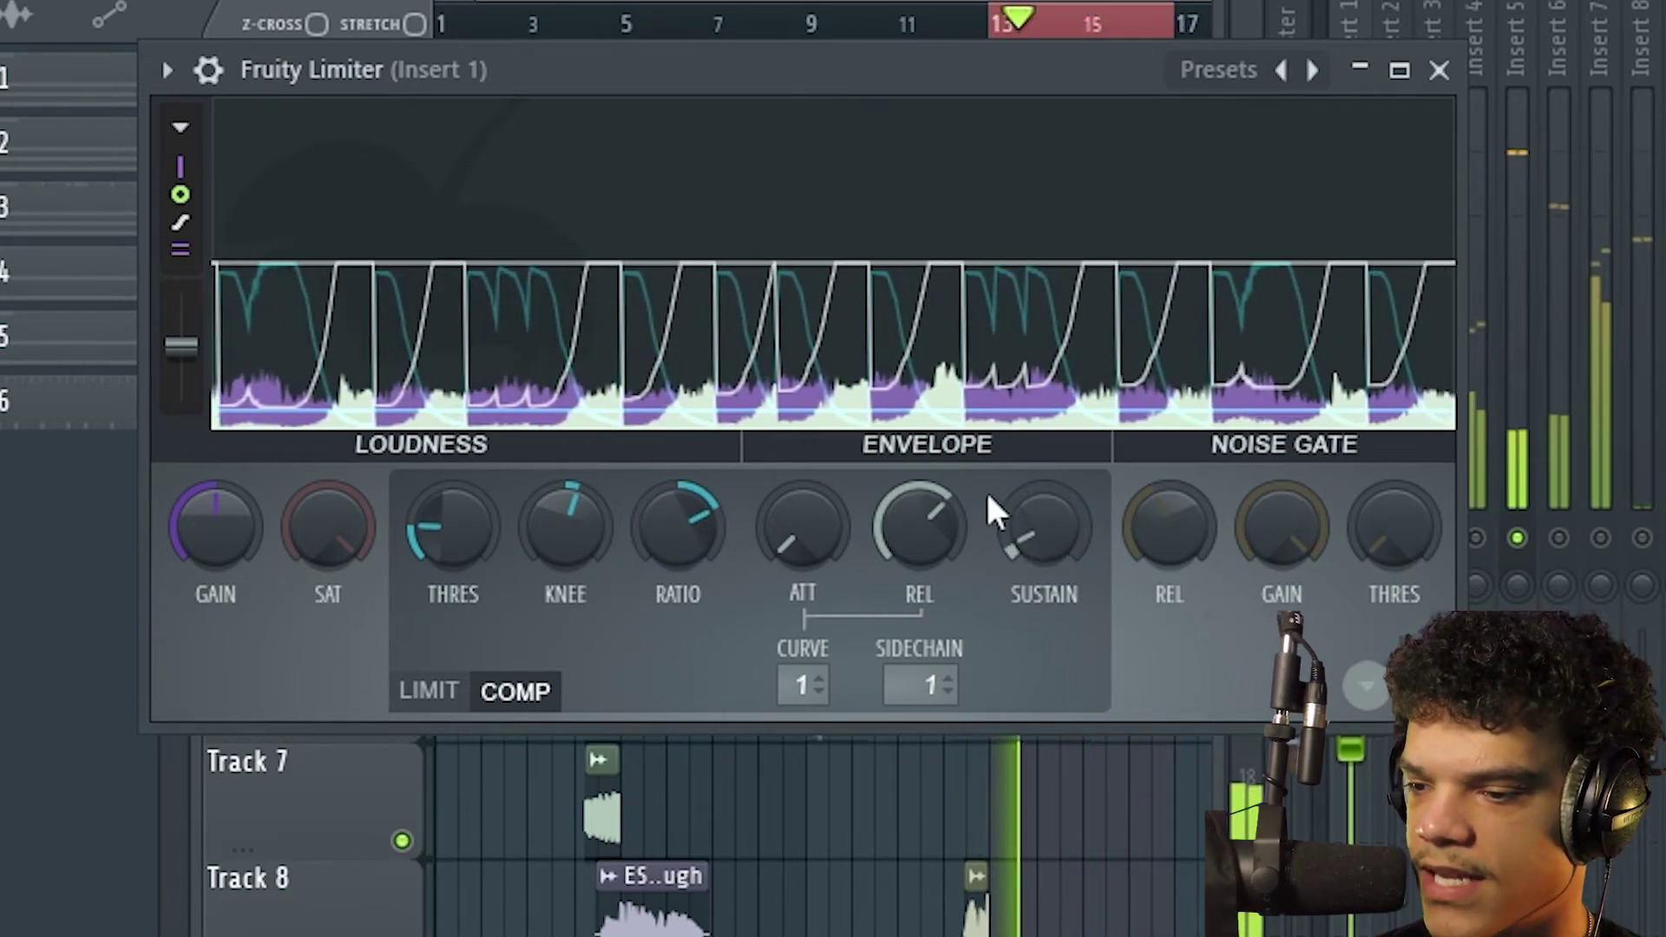
# Bring the mixer window in front of the Fruity Limiter with F9
pyautogui.press('F9')
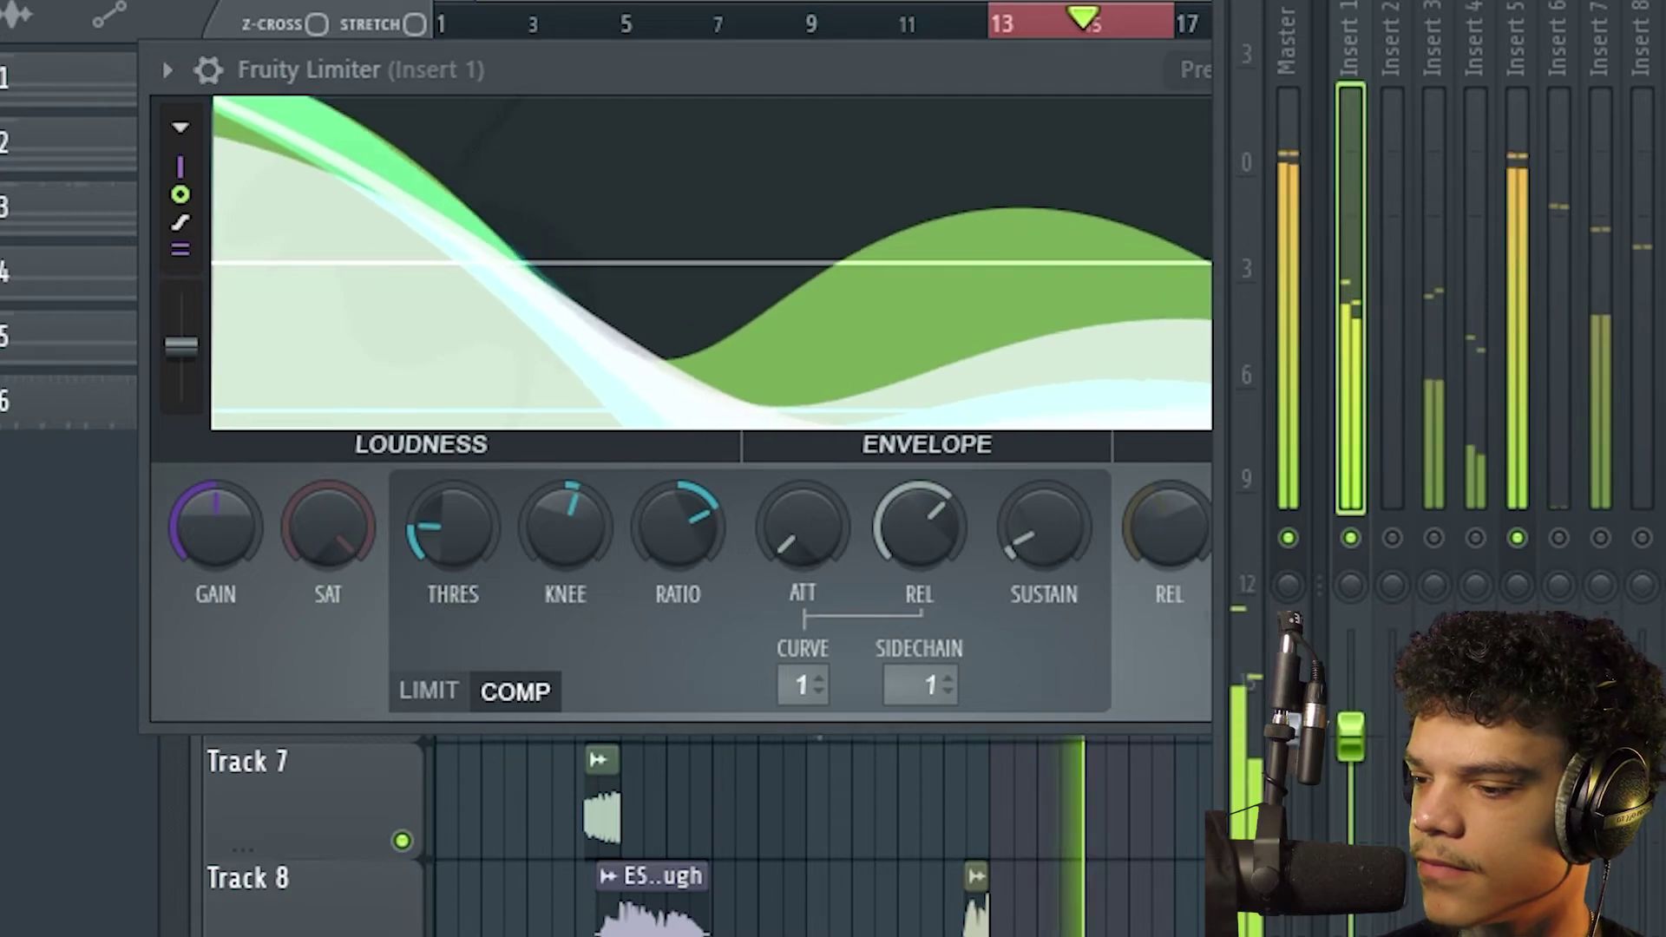